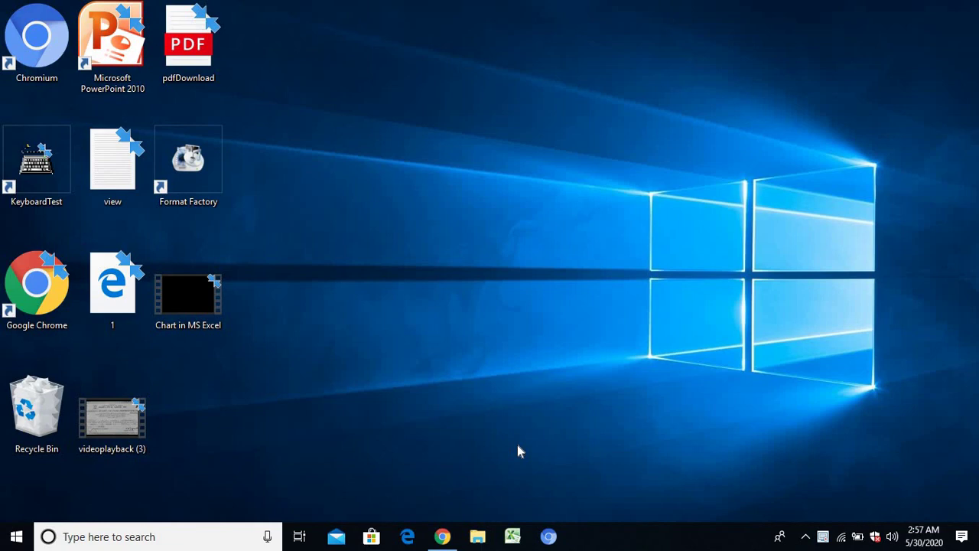
Launch Excel, maximize the blank Book1 workbook and select cell A1.
{"action": "left_click", "coordinate": [512, 537]}
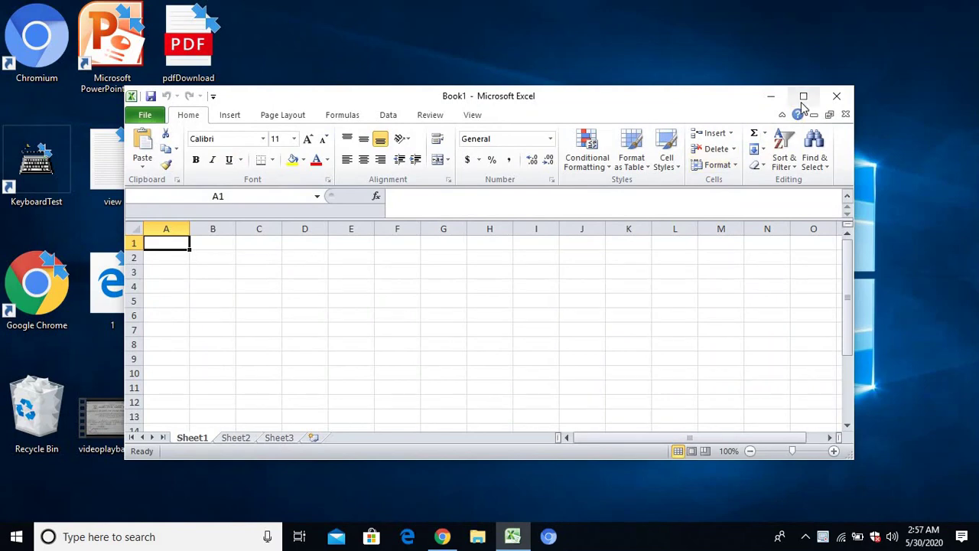
{"action": "left_click", "coordinate": [803, 98]}
{"action": "left_click", "coordinate": [55, 163]}
{"action": "left_click", "coordinate": [51, 153]}
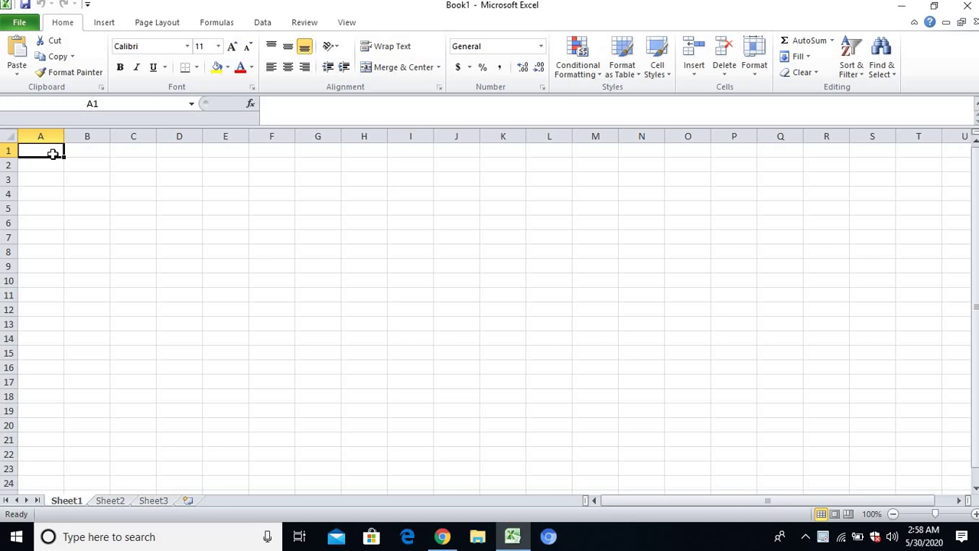
Enter the shop name Abc Grocery in A1 and the shop's address in A2.
{"action": "type", "text": "Abc Grocery"}
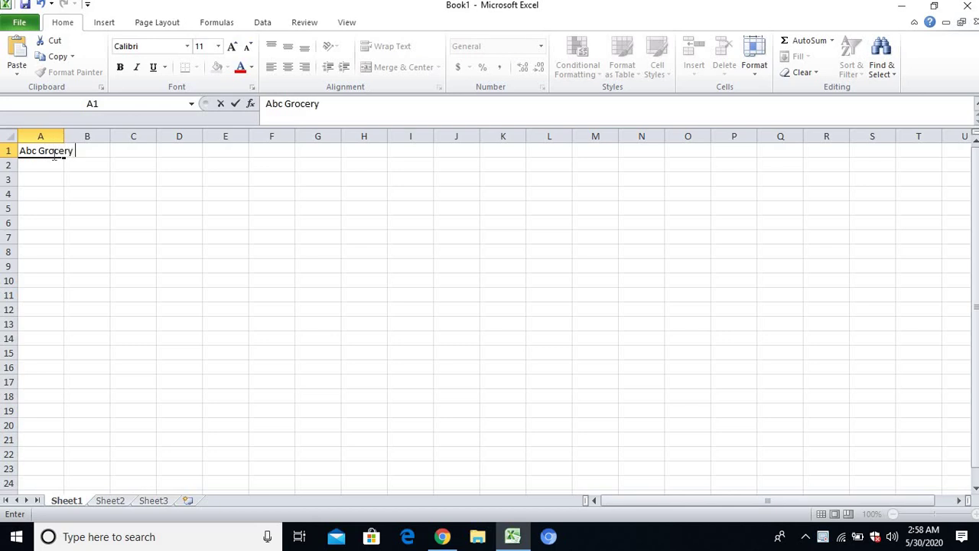
{"action": "key", "text": "Return"}
{"action": "type", "text": "Add : K"}
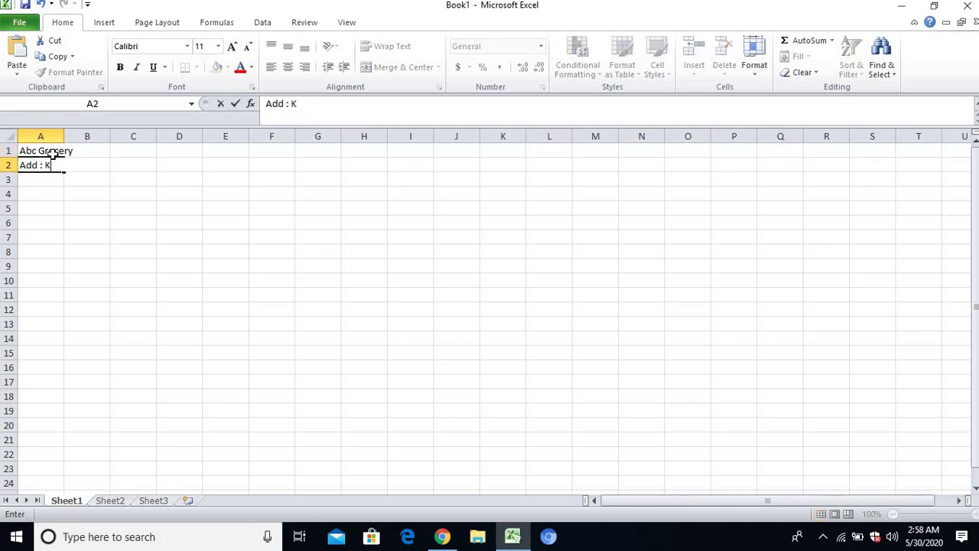
{"action": "type", "text": "hlierhiat"}
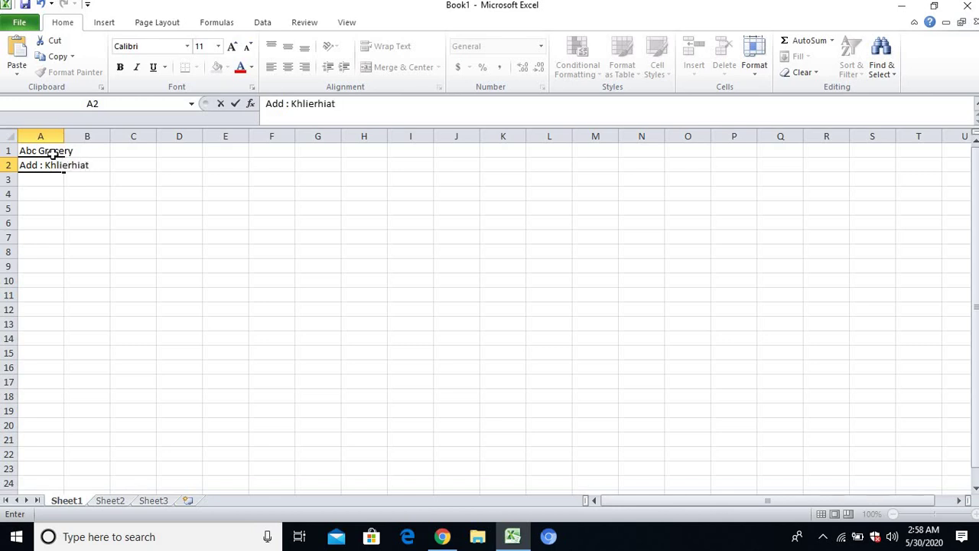
{"action": "key", "text": "BackSpace"}
{"action": "key", "text": "BackSpace"}
{"action": "key", "text": "BackSpace"}
{"action": "key", "text": "BackSpace"}
{"action": "key", "text": "BackSpace"}
{"action": "key", "text": "BackSpace"}
{"action": "type", "text": "ehriat East Jaintia Hill"}
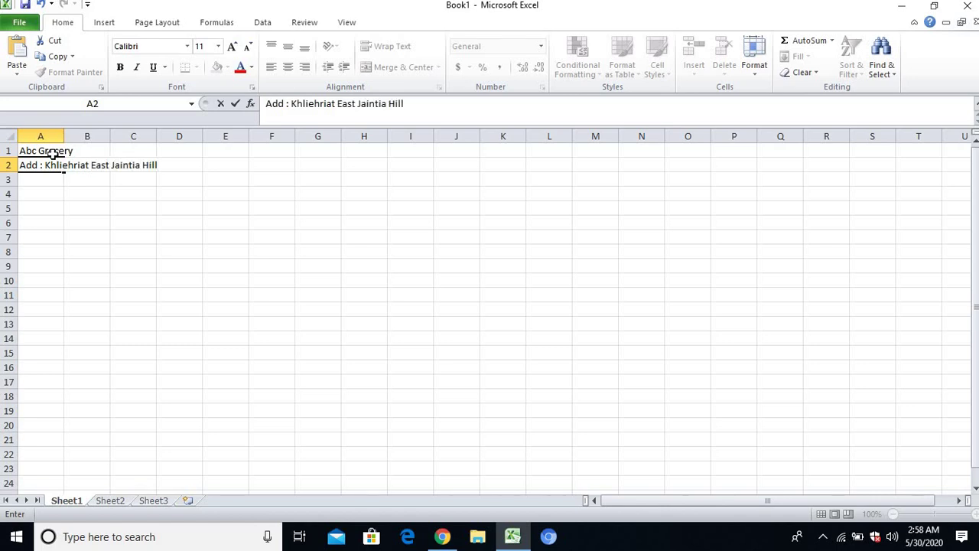
{"action": "type", "text": "s"}
{"action": "key", "text": "Return"}
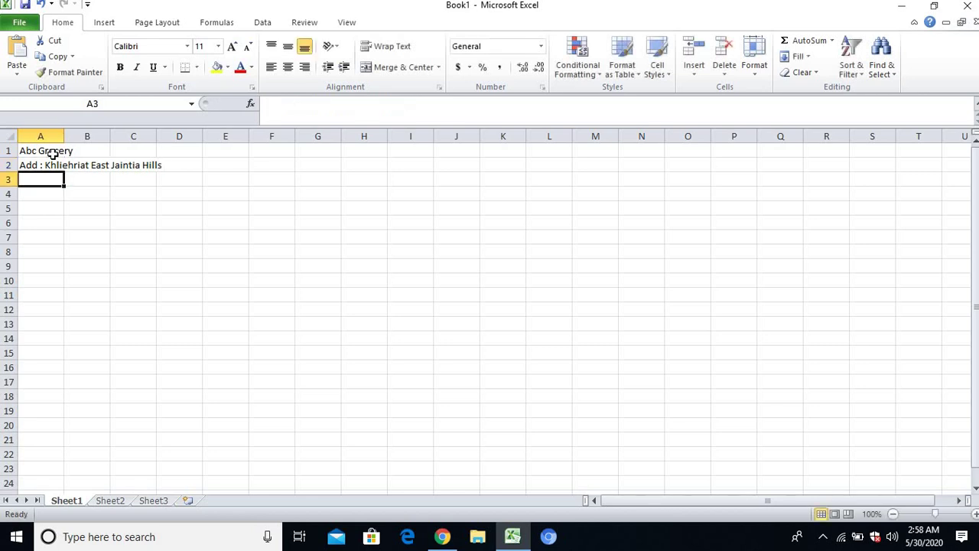
Add headers Slno, Particulars / Items, Qty, Rate, Total across A3:E3, widening column B.
{"action": "type", "text": "Slno"}
{"action": "key", "text": "Tab"}
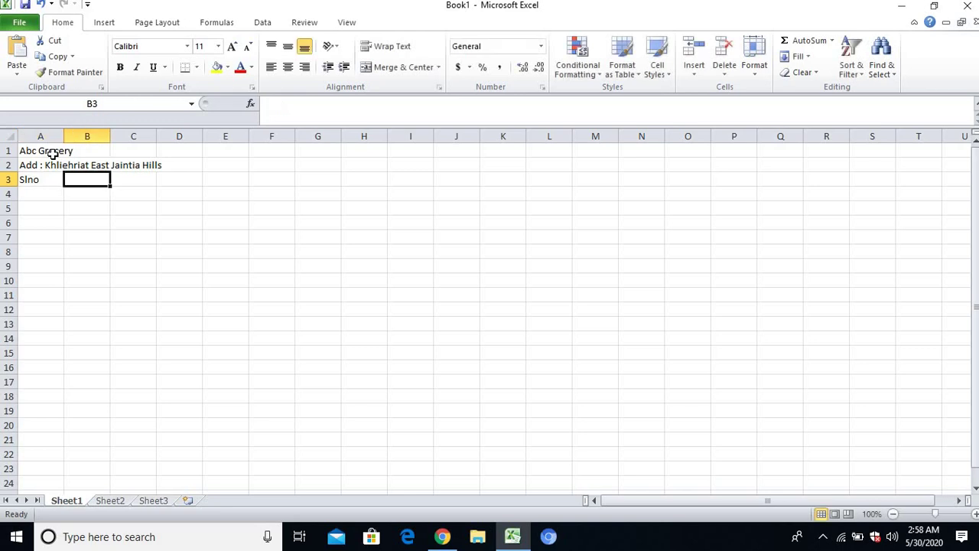
{"action": "type", "text": "Part"}
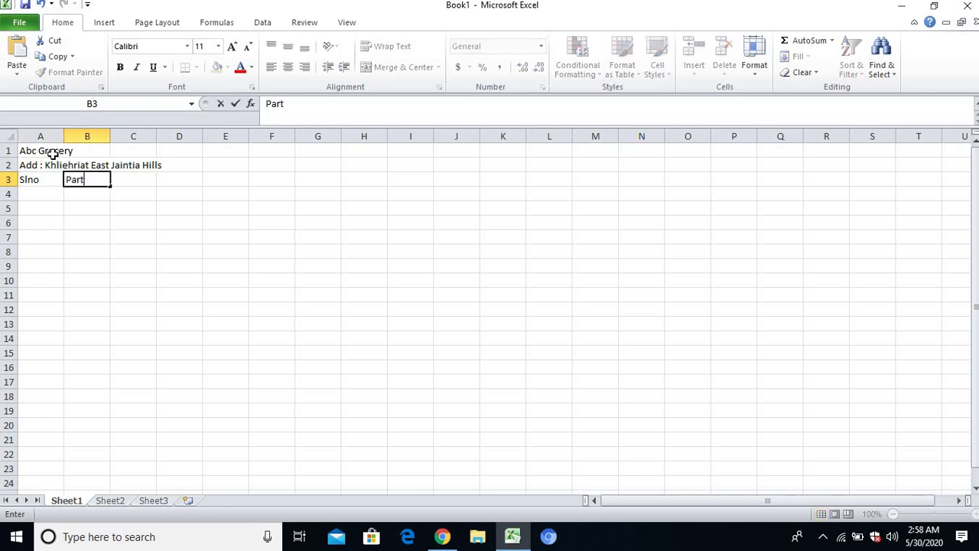
{"action": "type", "text": "iculars / Items"}
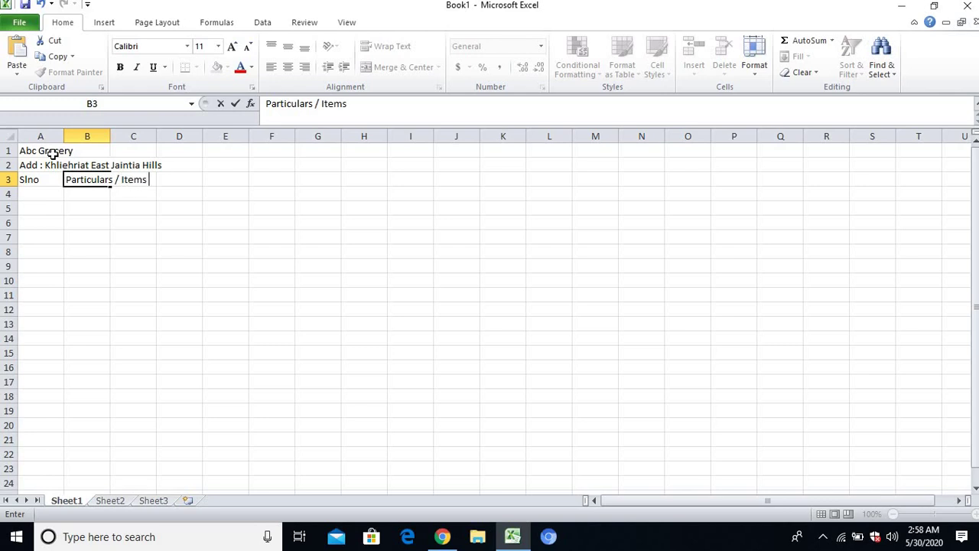
{"action": "key", "text": "Tab"}
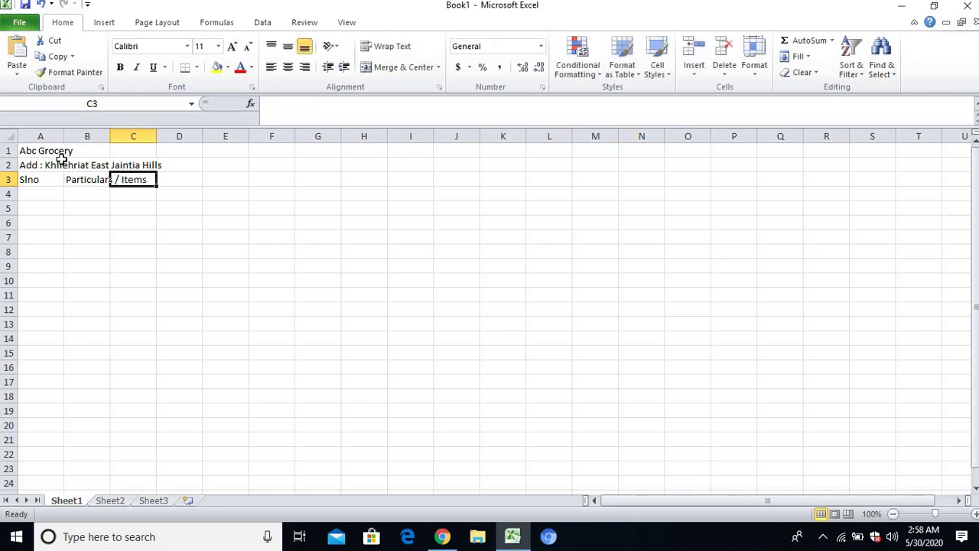
{"action": "left_click_drag", "start_coordinate": [105, 140], "coordinate": [160, 140]}
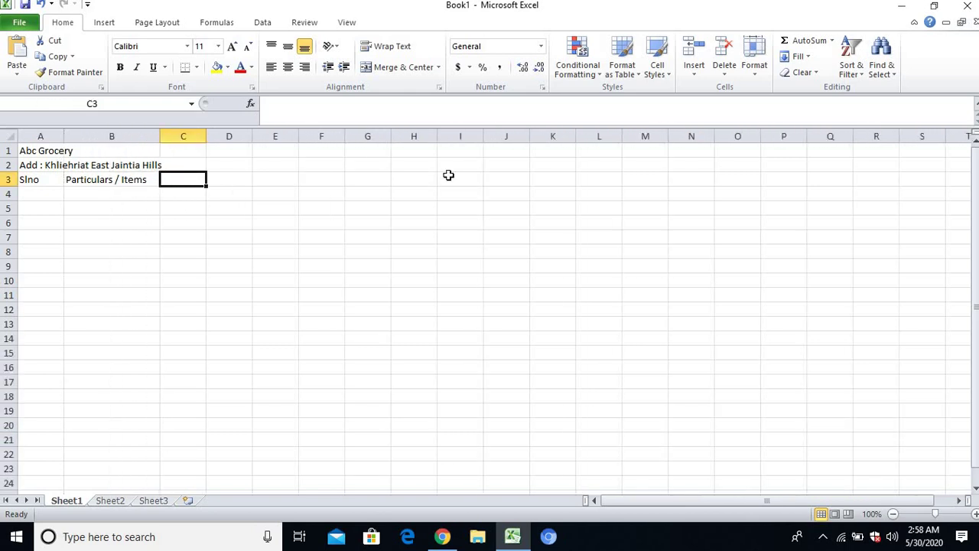
{"action": "type", "text": "Qty"}
{"action": "key", "text": "Tab"}
{"action": "type", "text": "Ra"}
{"action": "key", "text": "Tab"}
{"action": "type", "text": "T"}
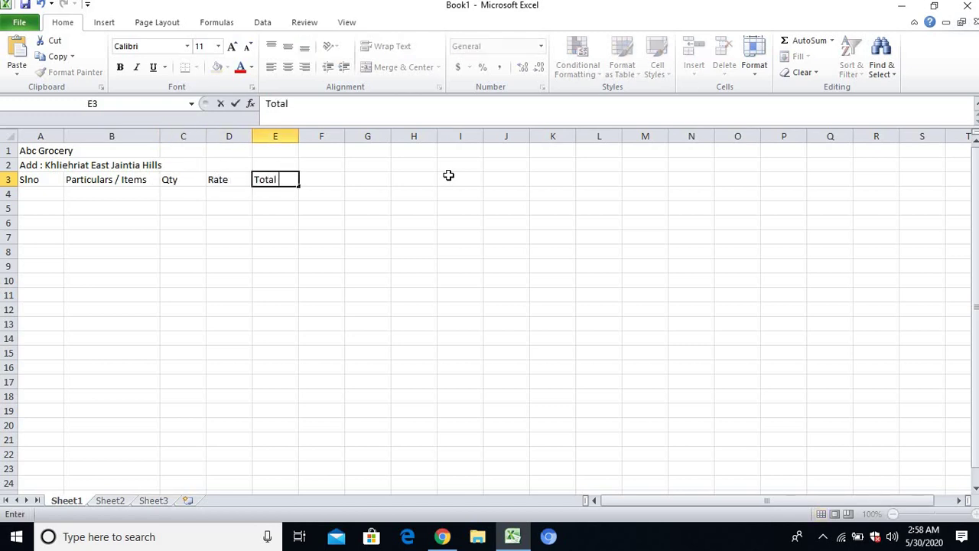
{"action": "type", "text": "otal"}
{"action": "key", "text": "Tab"}
Set the heading rows A1:E3 to Agency FB, size 16.
{"action": "left_click", "coordinate": [61, 151]}
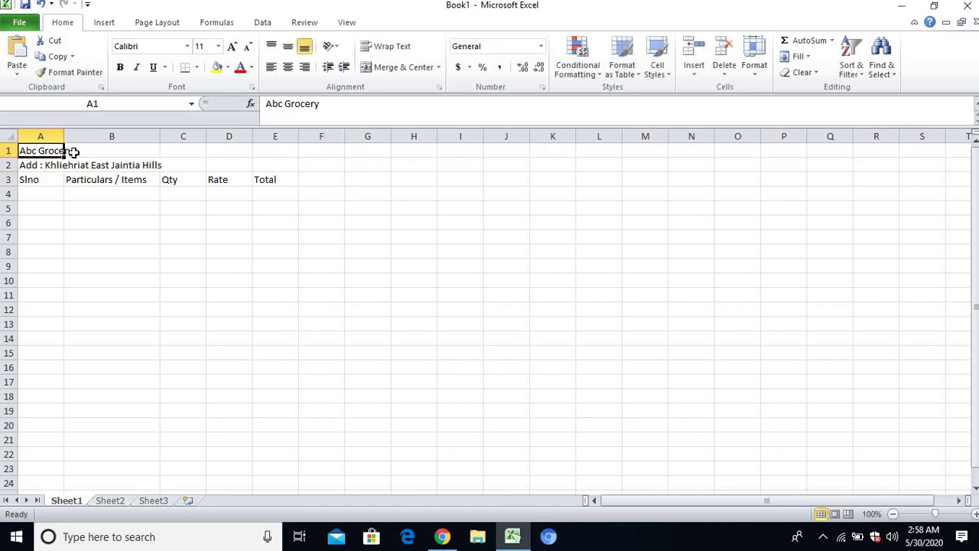
{"action": "left_click_drag", "start_coordinate": [73, 152], "coordinate": [278, 177]}
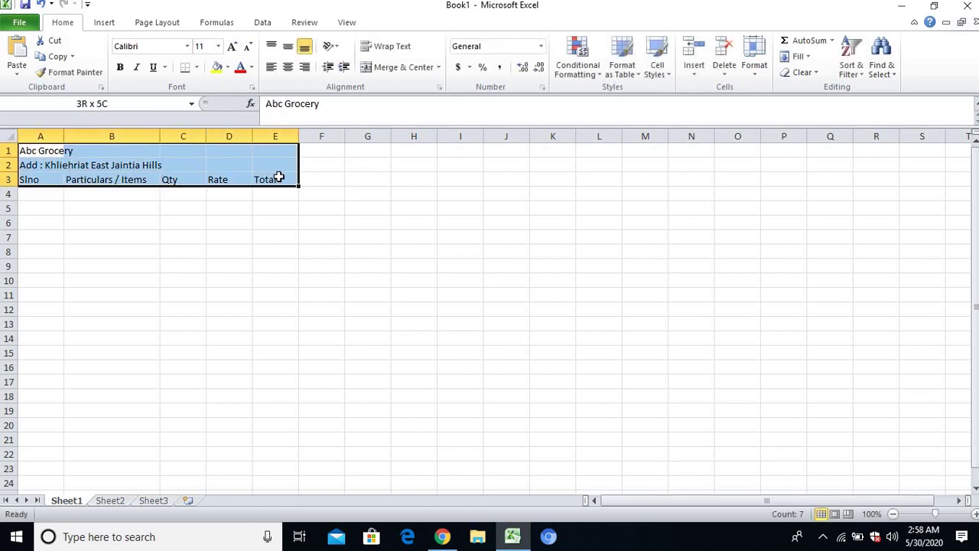
{"action": "left_click", "coordinate": [232, 48]}
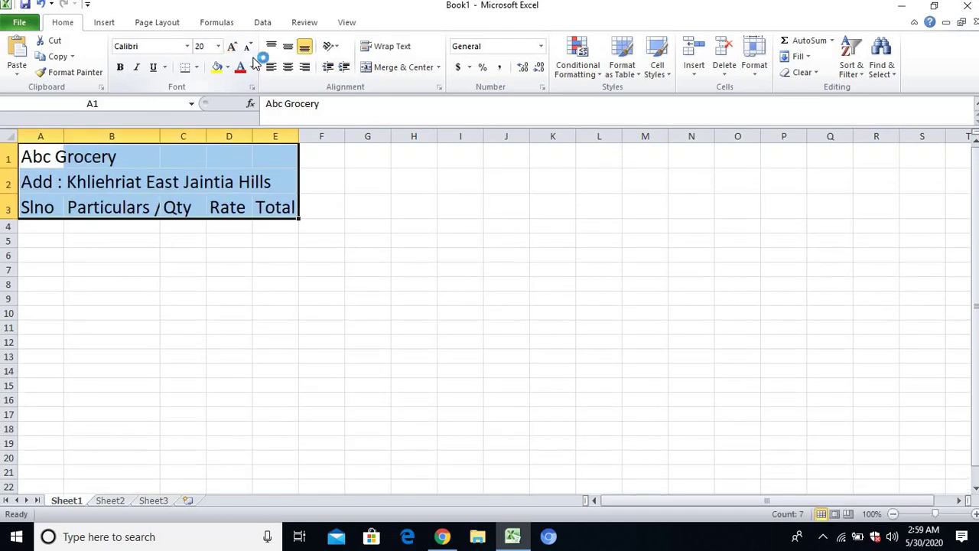
{"action": "left_click", "coordinate": [249, 47]}
{"action": "left_click", "coordinate": [249, 48]}
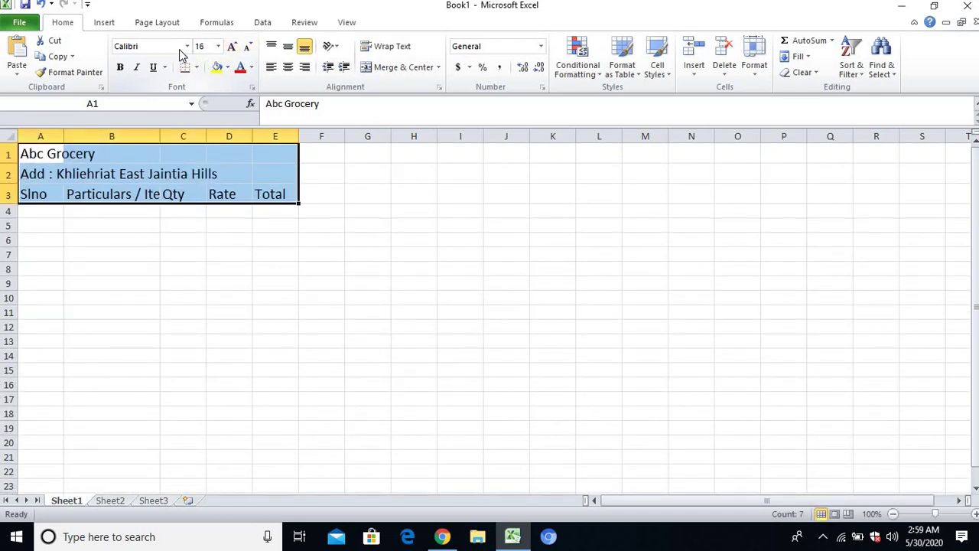
{"action": "left_click", "coordinate": [186, 48]}
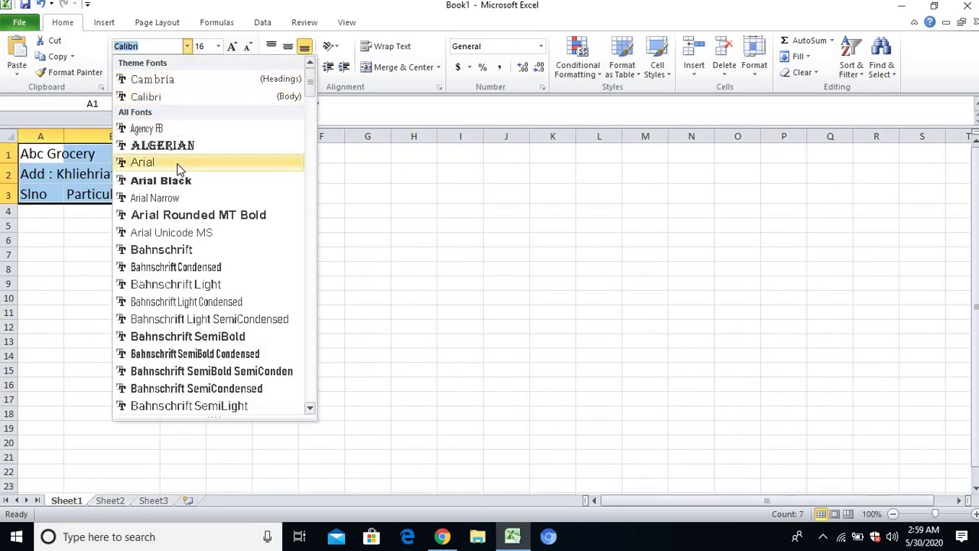
{"action": "left_click", "coordinate": [153, 127]}
{"action": "left_click", "coordinate": [172, 167]}
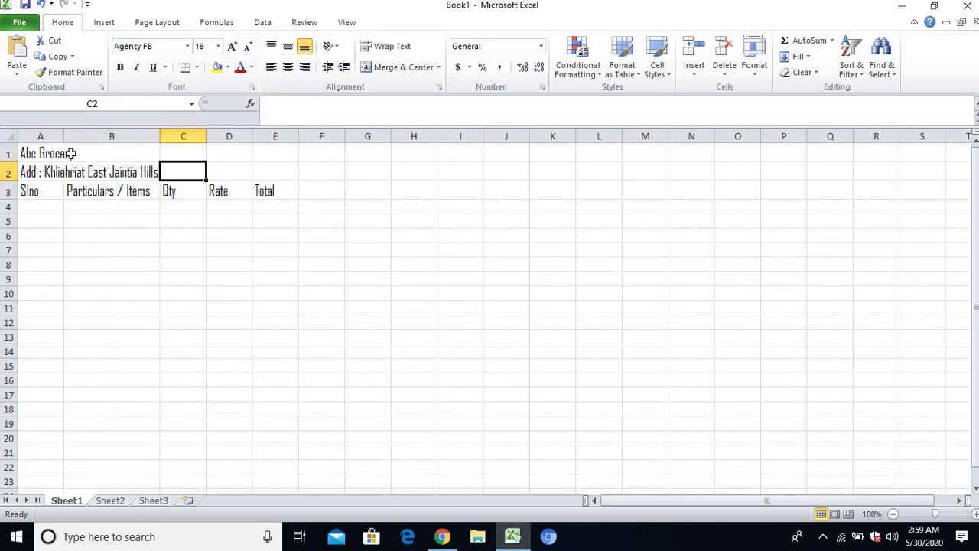
Merge and centre the title across A1:E1, making it bold, 26 pt and red.
{"action": "left_click_drag", "start_coordinate": [61, 153], "coordinate": [271, 156]}
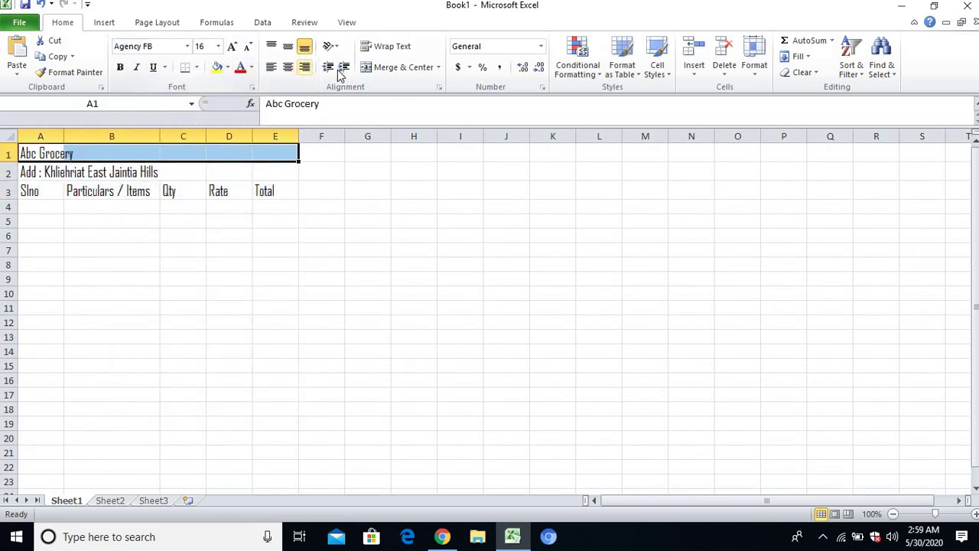
{"action": "left_click", "coordinate": [375, 68]}
{"action": "left_click", "coordinate": [120, 67]}
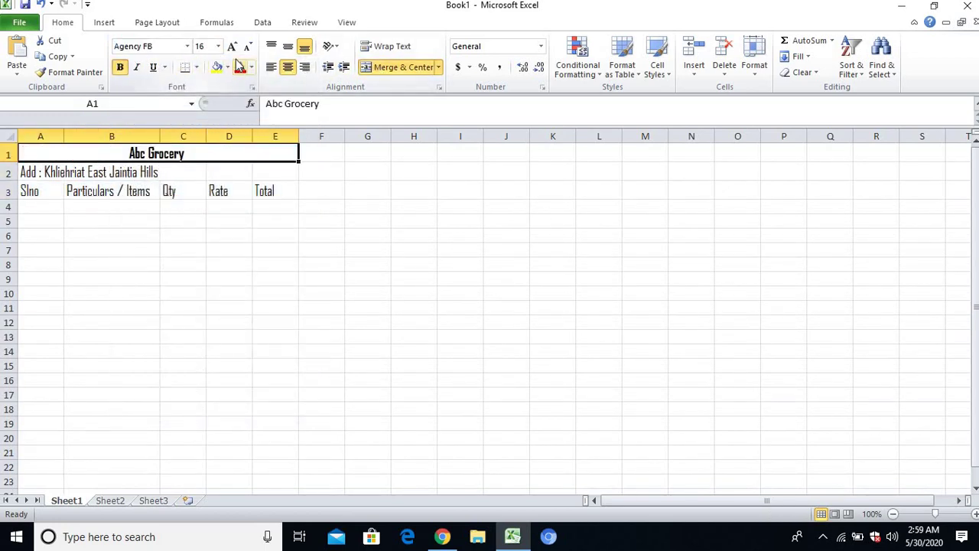
{"action": "left_click", "coordinate": [232, 47]}
{"action": "left_click", "coordinate": [232, 46]}
{"action": "left_click", "coordinate": [232, 46]}
{"action": "left_click", "coordinate": [231, 47]}
{"action": "left_click", "coordinate": [232, 46]}
{"action": "left_click", "coordinate": [242, 68]}
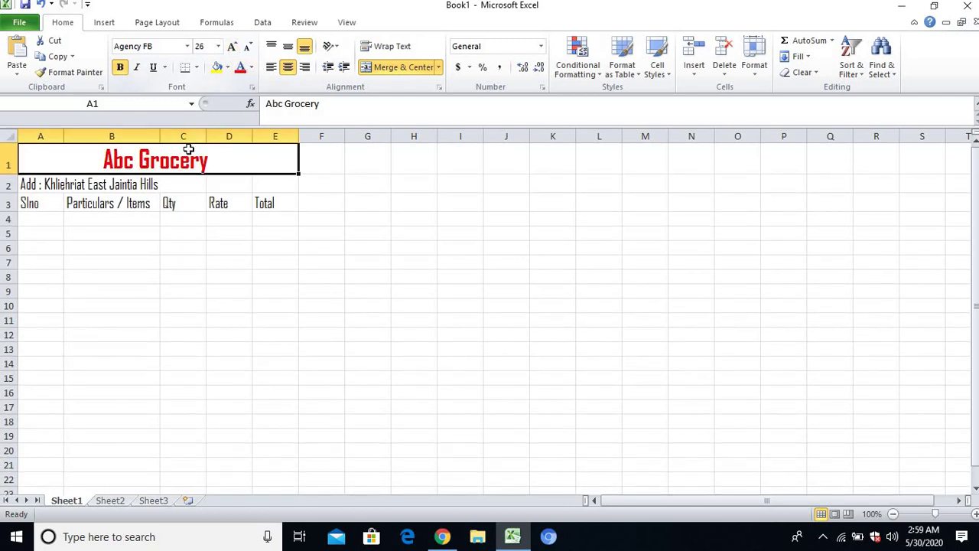
{"action": "left_click", "coordinate": [138, 202]}
Merge and centre the address across A2:D2, opening the font colour choices.
{"action": "left_click_drag", "start_coordinate": [48, 184], "coordinate": [234, 181]}
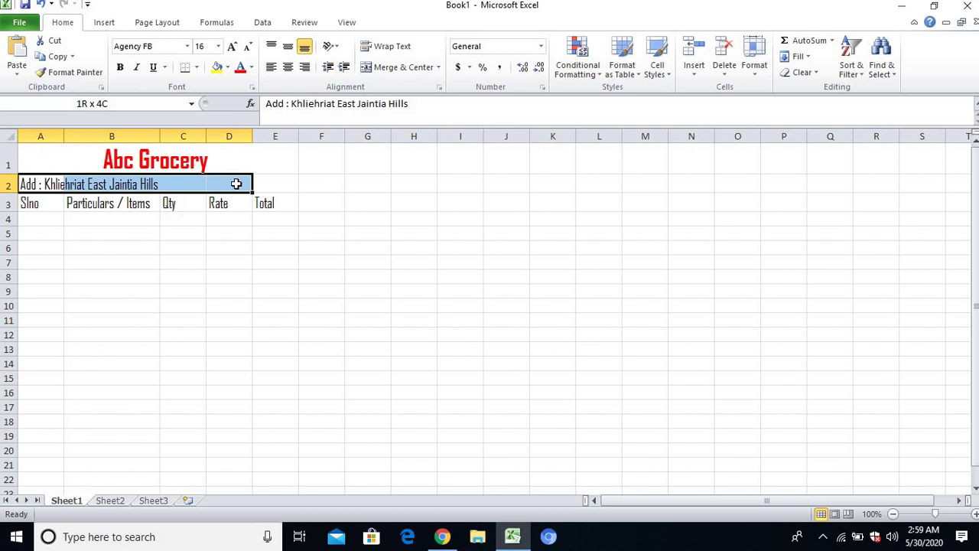
{"action": "left_click", "coordinate": [397, 67]}
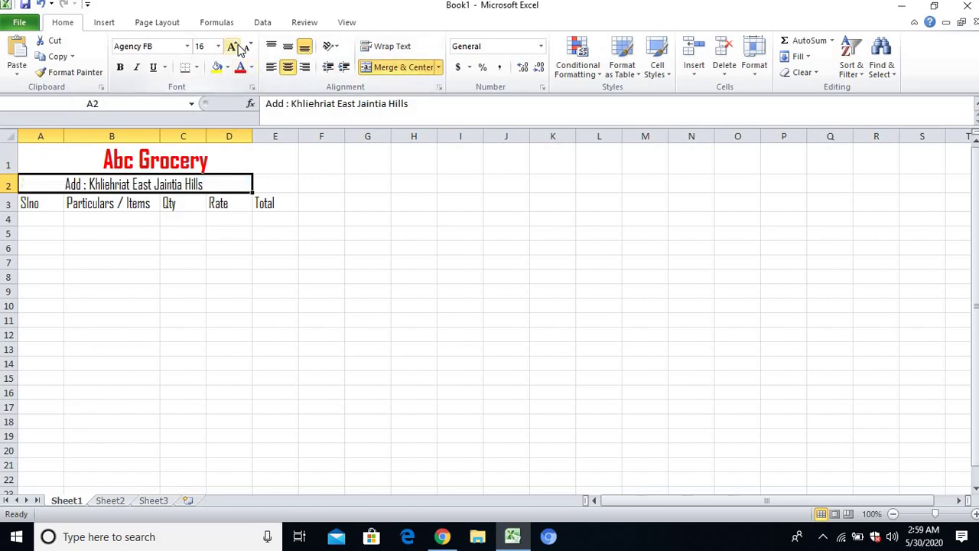
{"action": "left_click", "coordinate": [251, 67]}
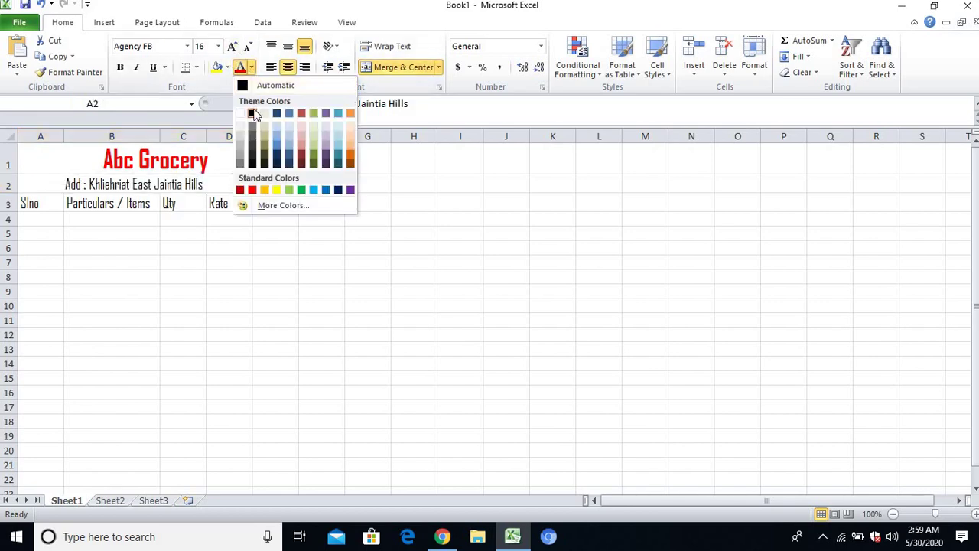
Turn the address red, enlarge the row 3 headers to 20 pt and AutoFit the column widths.
{"action": "left_click", "coordinate": [253, 191]}
{"action": "left_click", "coordinate": [150, 203]}
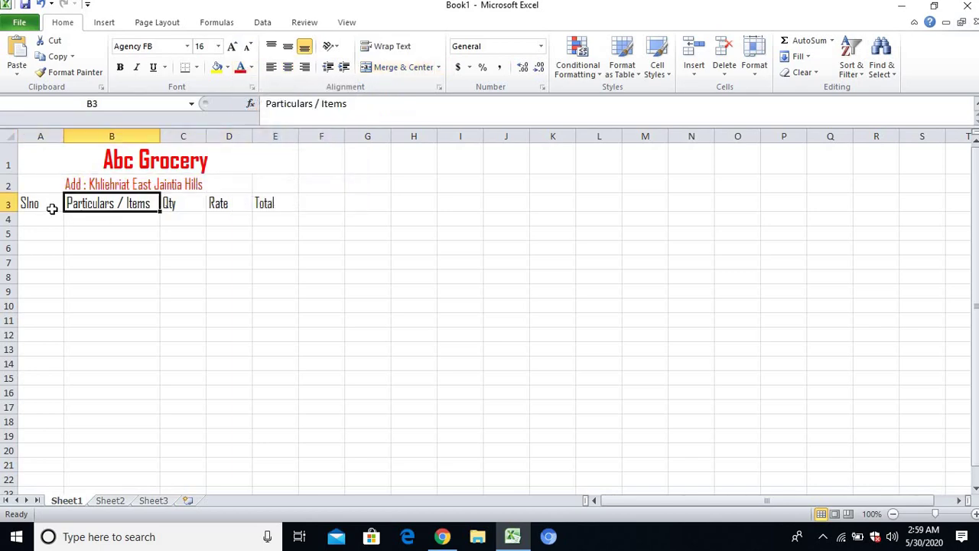
{"action": "left_click", "coordinate": [46, 203]}
{"action": "left_click", "coordinate": [100, 202]}
{"action": "left_click", "coordinate": [161, 137]}
{"action": "left_click_drag", "start_coordinate": [41, 204], "coordinate": [261, 202]}
{"action": "left_click", "coordinate": [232, 48]}
{"action": "left_click", "coordinate": [233, 48]}
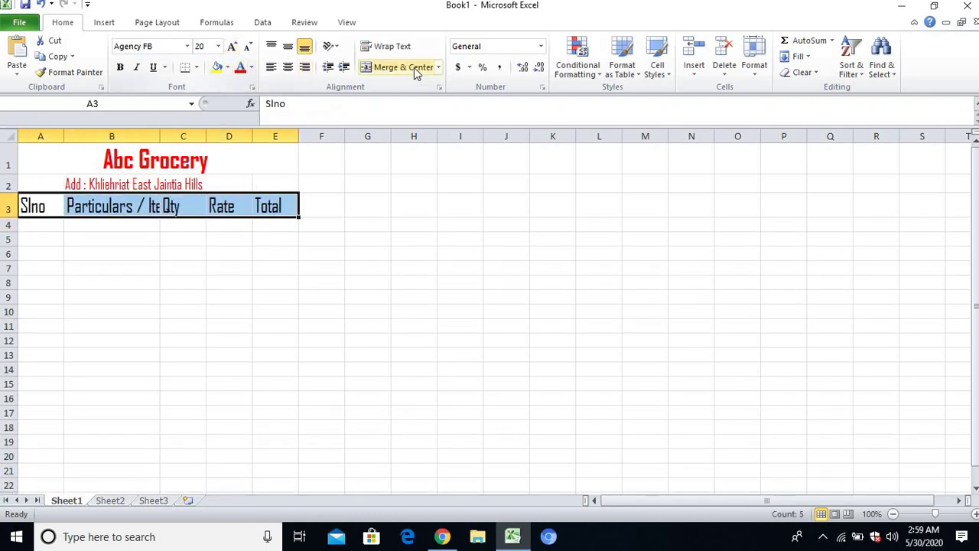
{"action": "left_click", "coordinate": [753, 68]}
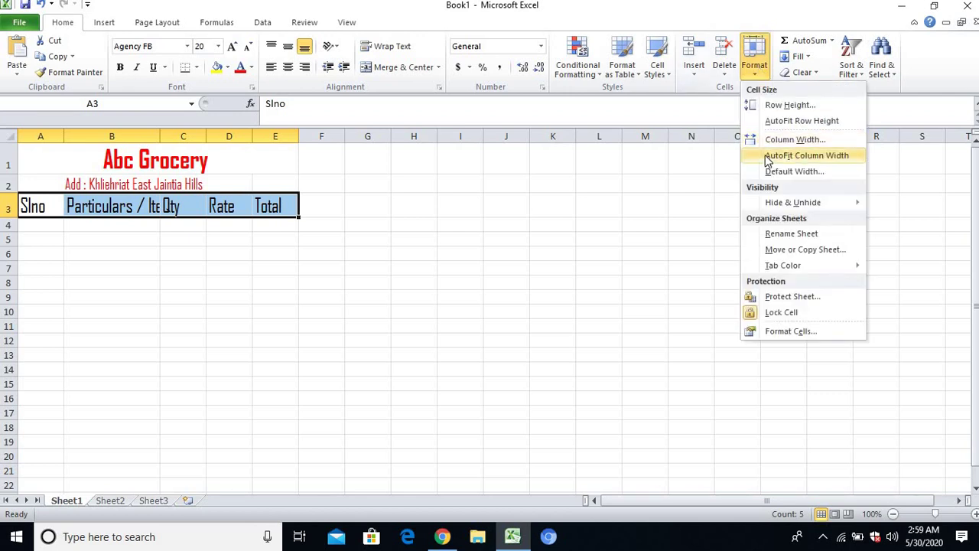
{"action": "left_click", "coordinate": [742, 158]}
Widen column B to 29 and column D to 14.00 so every header fits.
{"action": "left_click", "coordinate": [336, 216]}
{"action": "left_click", "coordinate": [190, 207]}
{"action": "left_click", "coordinate": [223, 192]}
{"action": "left_click_drag", "start_coordinate": [282, 140], "coordinate": [332, 136]}
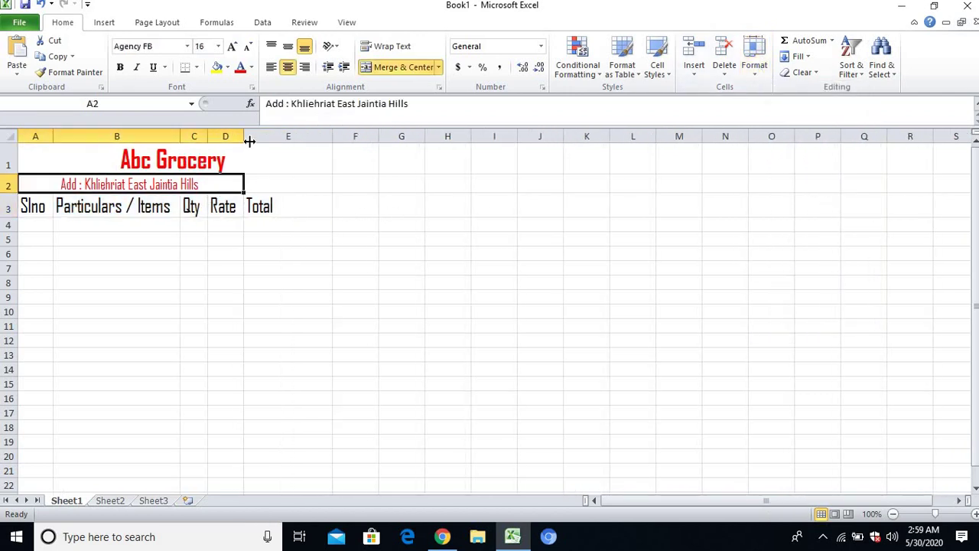
{"action": "left_click_drag", "start_coordinate": [249, 140], "coordinate": [281, 138]}
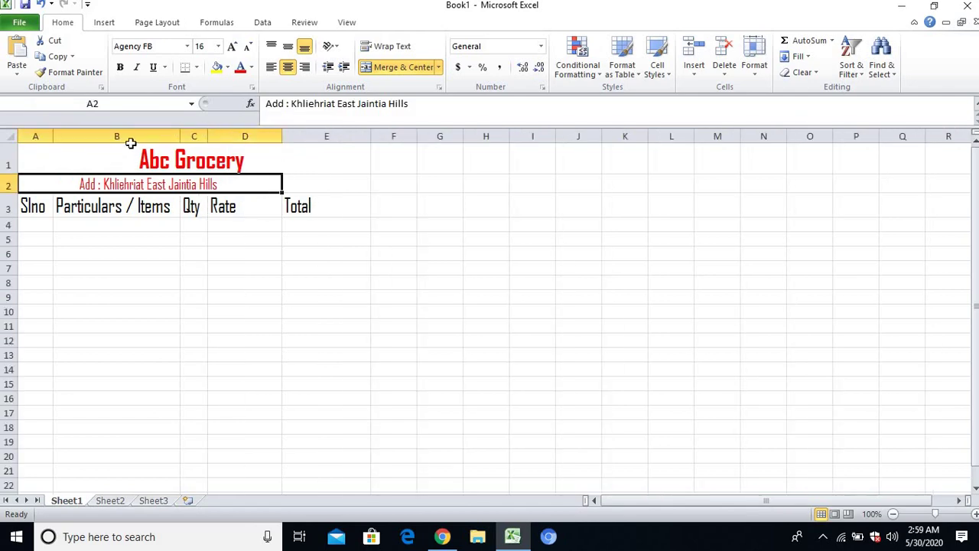
{"action": "left_click_drag", "start_coordinate": [180, 140], "coordinate": [278, 140]}
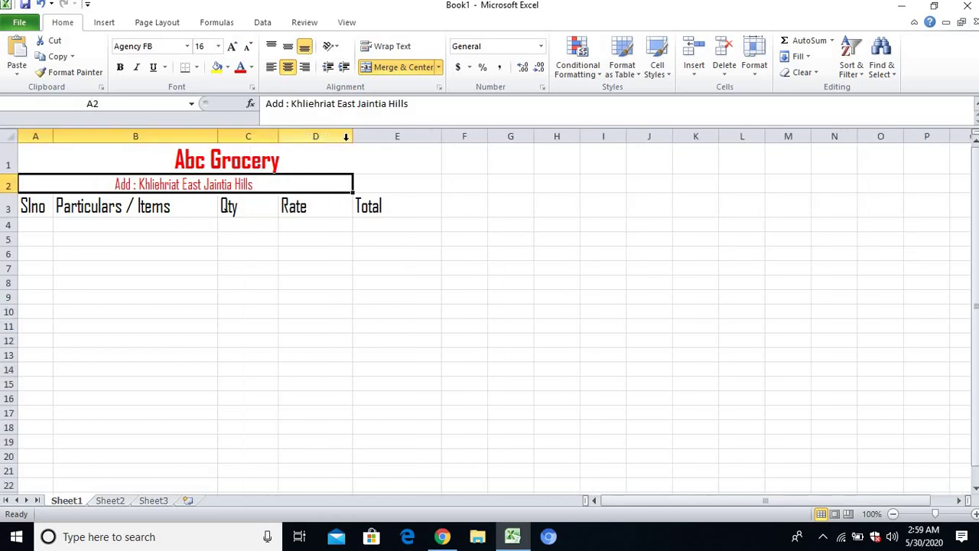
{"action": "left_click_drag", "start_coordinate": [350, 140], "coordinate": [358, 141]}
Apply All Borders to the table range A3:E20.
{"action": "left_click", "coordinate": [319, 239]}
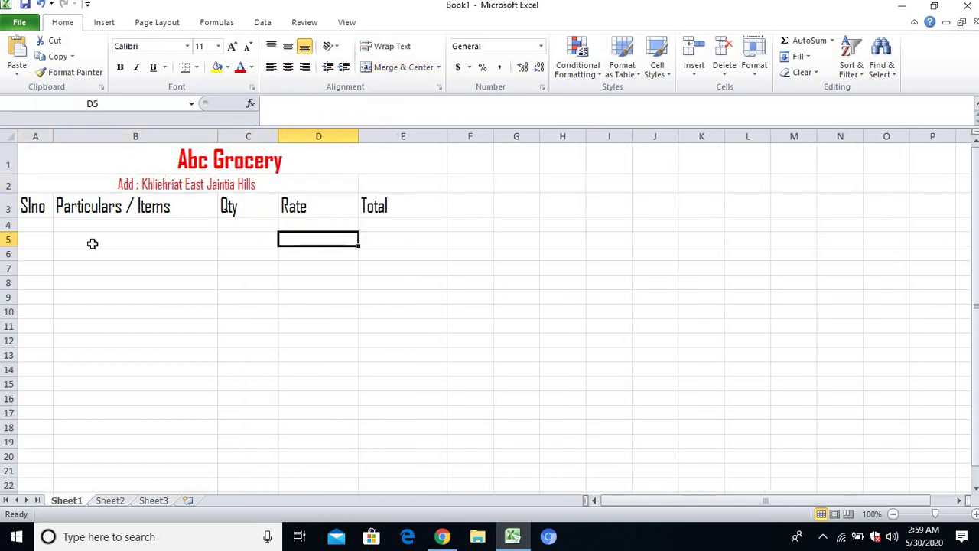
{"action": "left_click", "coordinate": [92, 243]}
{"action": "left_click_drag", "start_coordinate": [50, 210], "coordinate": [390, 455]}
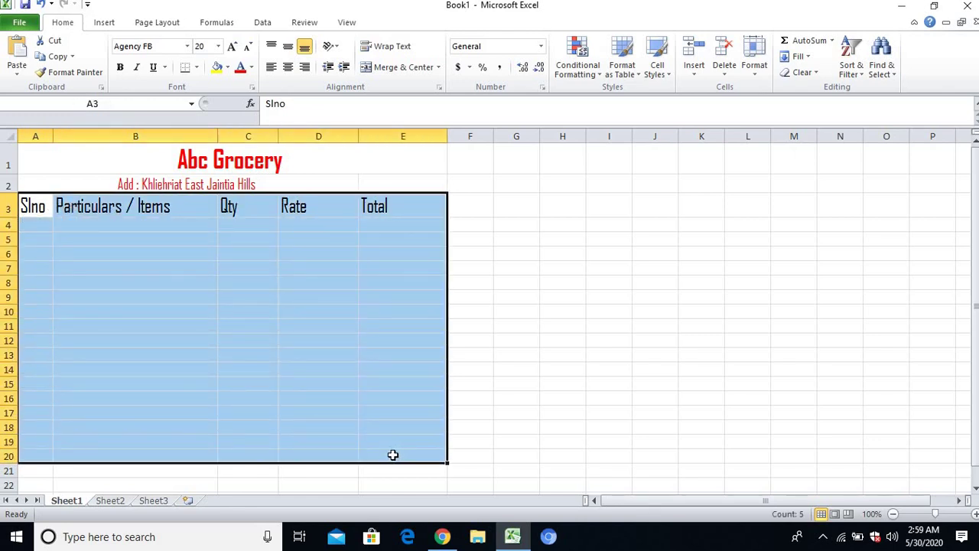
{"action": "left_click", "coordinate": [198, 68]}
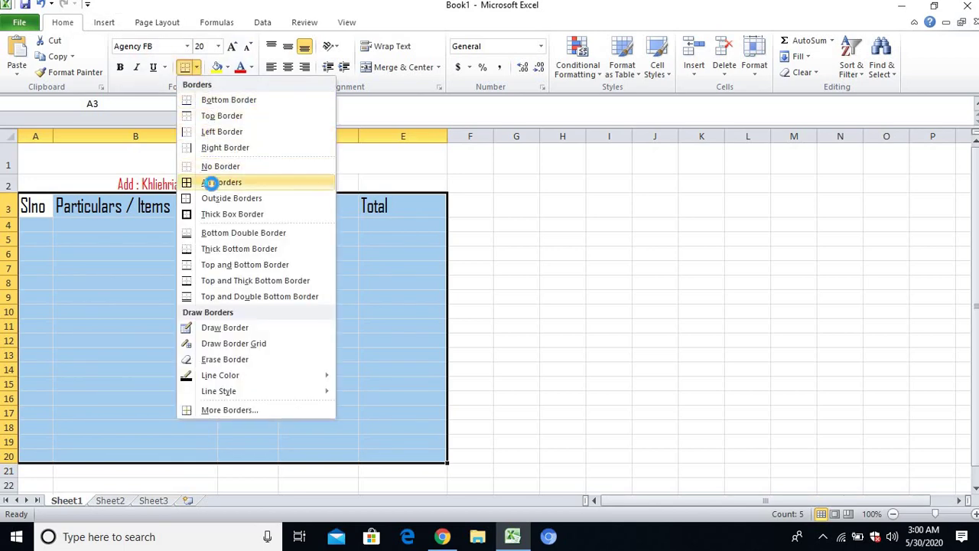
{"action": "left_click", "coordinate": [210, 183]}
{"action": "left_click", "coordinate": [186, 271]}
{"action": "left_click", "coordinate": [135, 343]}
Enlarge the text in body rows A4:E20 to 14 pt.
{"action": "left_click_drag", "start_coordinate": [39, 228], "coordinate": [390, 452]}
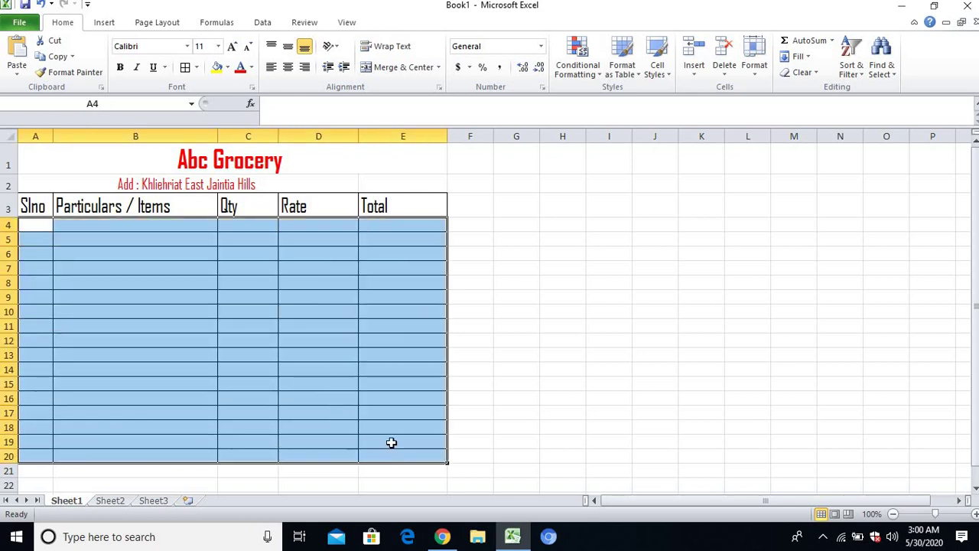
{"action": "left_click", "coordinate": [231, 46]}
{"action": "left_click", "coordinate": [232, 47]}
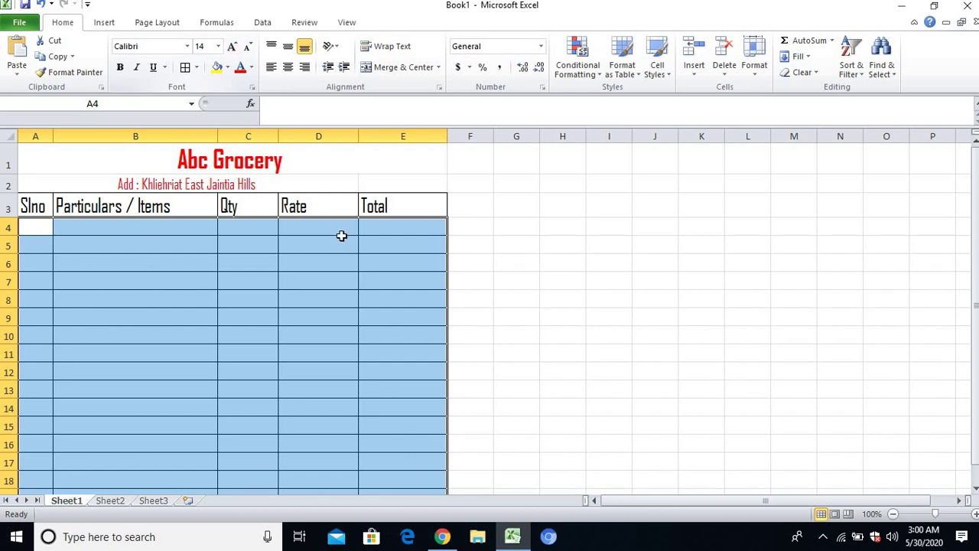
{"action": "scroll", "coordinate": [341, 235], "scroll_direction": "down", "scroll_amount": 1}
{"action": "scroll", "coordinate": [341, 235], "scroll_direction": "up", "scroll_amount": 1}
{"action": "scroll", "coordinate": [509, 373], "scroll_direction": "down", "scroll_amount": 1, "text": "ctrl"}
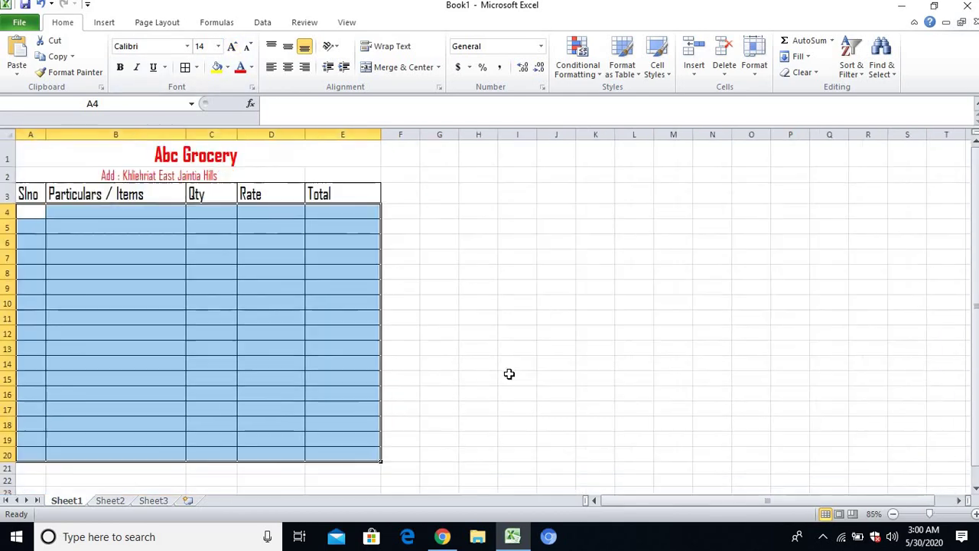
{"action": "left_click", "coordinate": [182, 289]}
{"action": "left_click", "coordinate": [48, 212]}
{"action": "left_click", "coordinate": [174, 237]}
{"action": "left_click", "coordinate": [150, 270]}
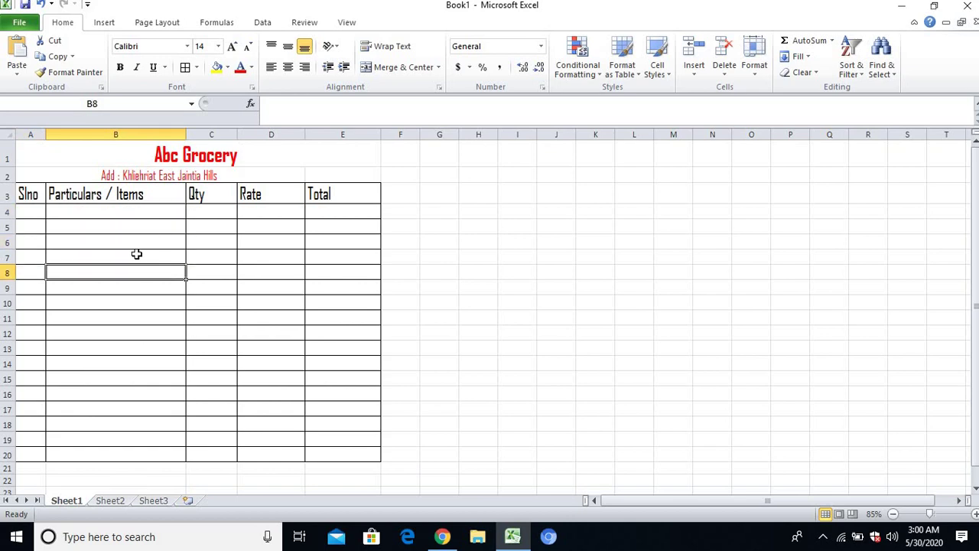
Enter 1 as the first serial number in A4, then select item cells B4:B20.
{"action": "mouse_move", "coordinate": [124, 211]}
{"action": "left_mouse_down"}
{"action": "mouse_move", "coordinate": [134, 442]}
{"action": "mouse_move", "coordinate": [144, 400]}
{"action": "mouse_move", "coordinate": [145, 260]}
{"action": "mouse_move", "coordinate": [140, 218]}
{"action": "mouse_move", "coordinate": [143, 433]}
{"action": "mouse_move", "coordinate": [133, 210]}
{"action": "mouse_move", "coordinate": [133, 448]}
{"action": "mouse_move", "coordinate": [149, 283]}
{"action": "mouse_move", "coordinate": [137, 209]}
{"action": "left_mouse_up"}
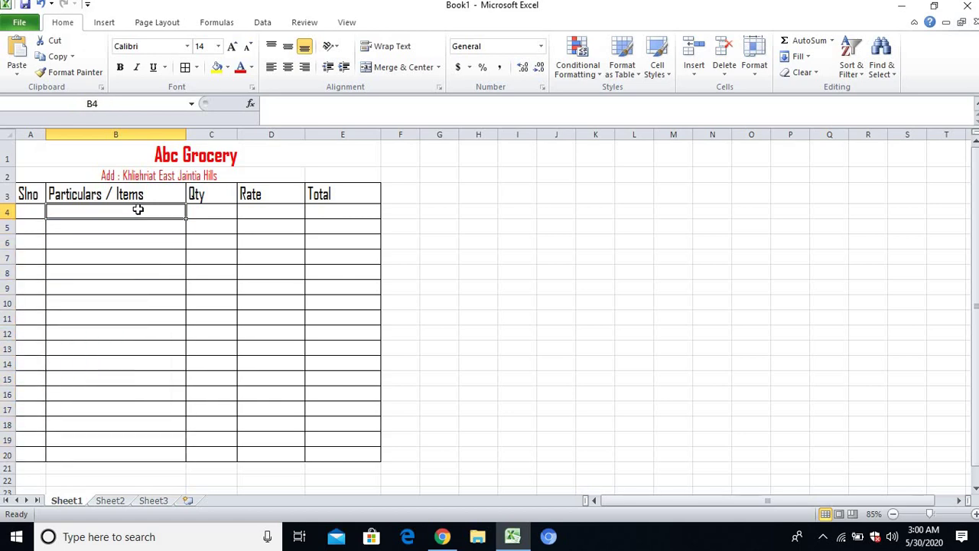
{"action": "left_click_drag", "start_coordinate": [137, 217], "coordinate": [140, 208]}
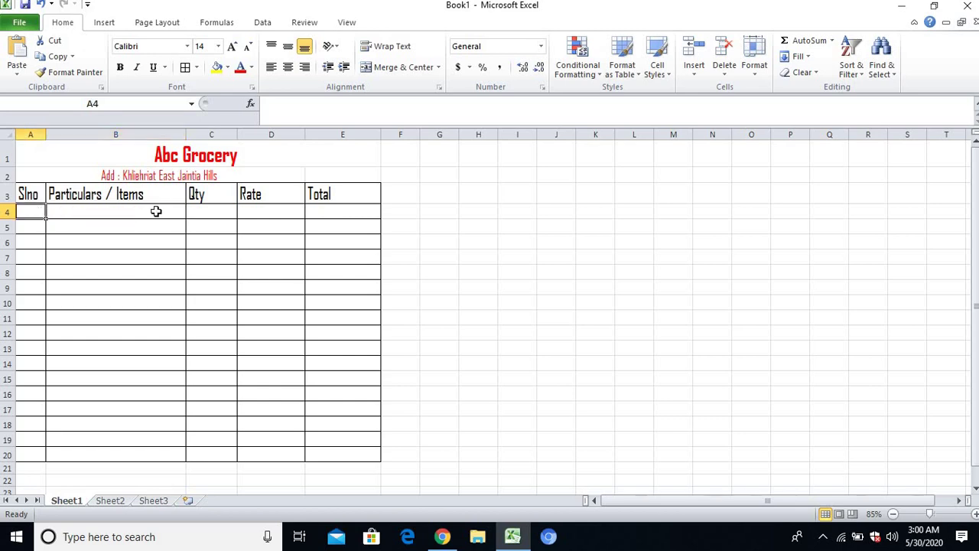
{"action": "type", "text": "1"}
{"action": "key", "text": "Tab"}
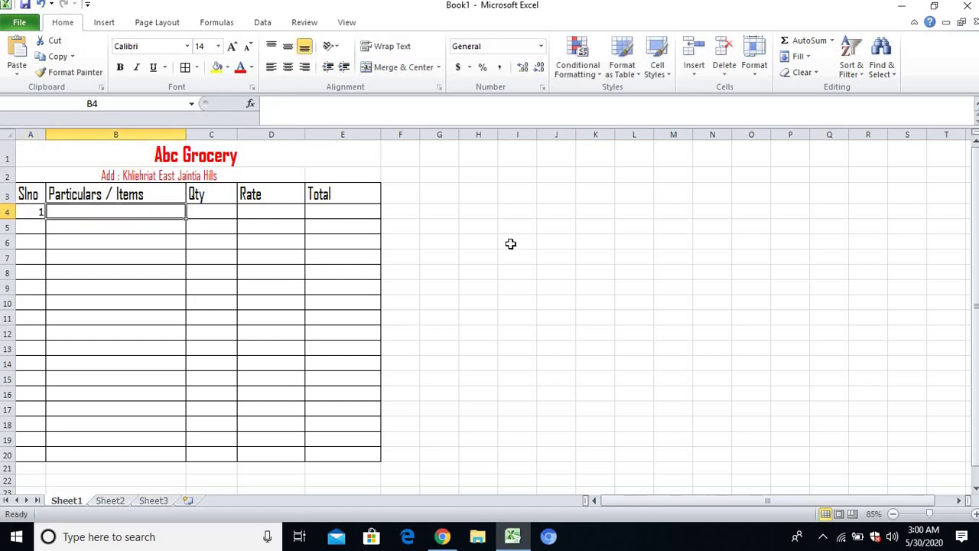
{"action": "left_click_drag", "start_coordinate": [130, 214], "coordinate": [141, 448]}
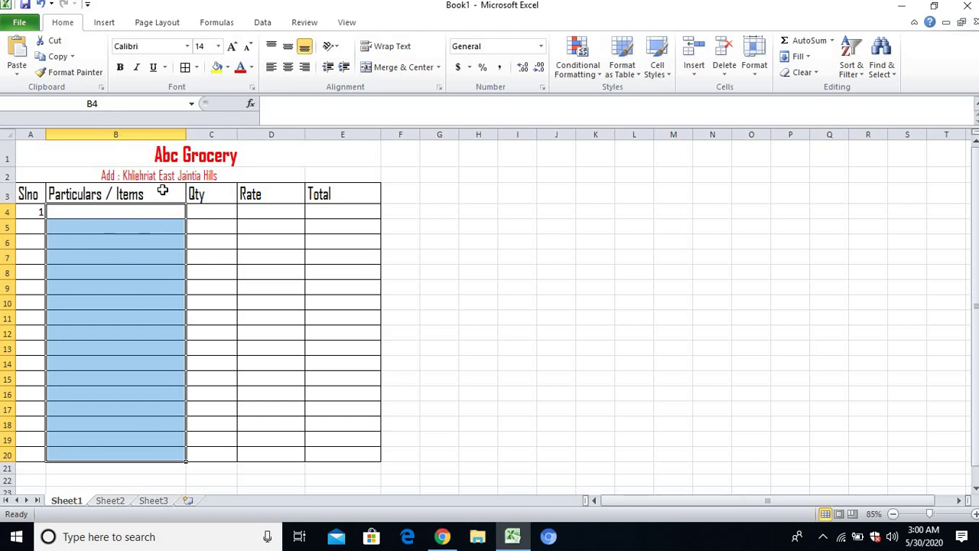
Give B4:B20 list validation with Rice, Sugar, Ghee, Ol, Butter, Coffee and Tea.
{"action": "left_click", "coordinate": [261, 24]}
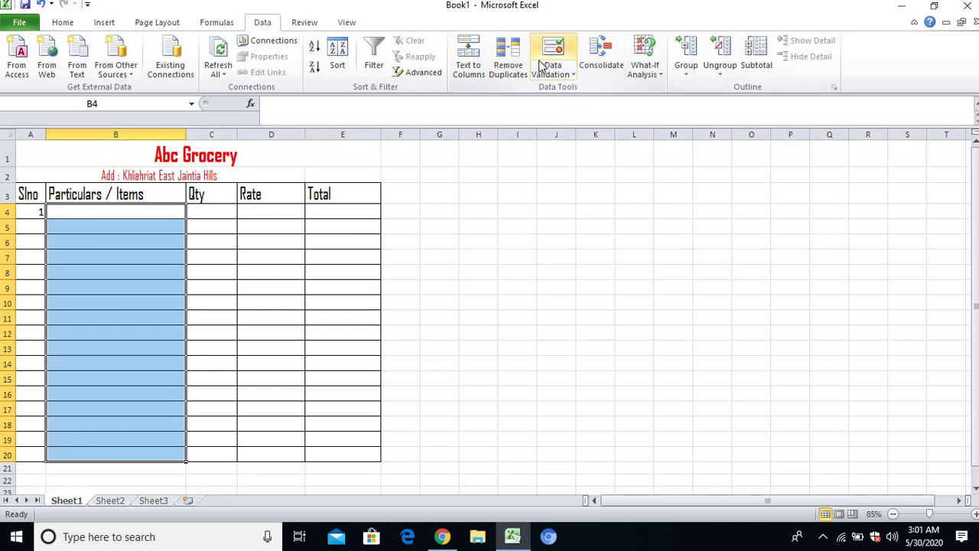
{"action": "left_click", "coordinate": [565, 73]}
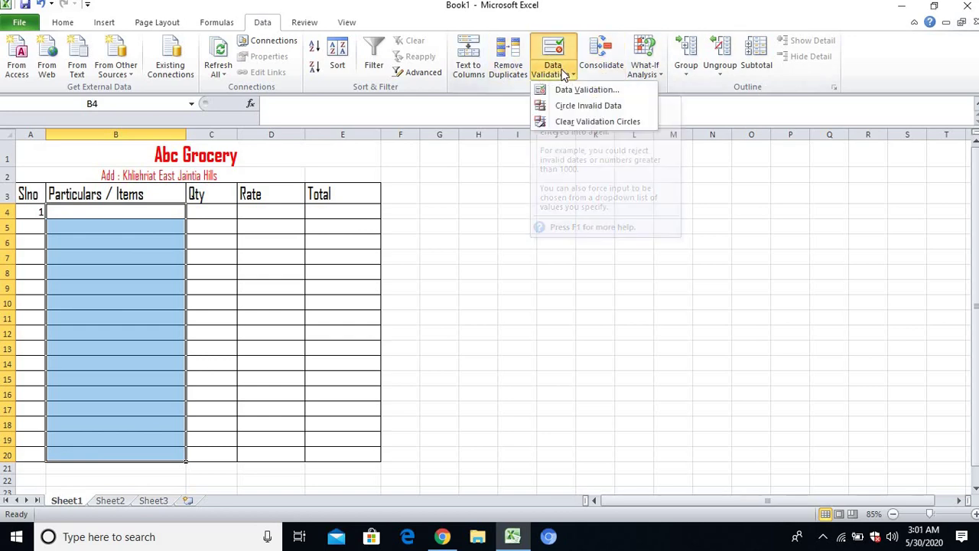
{"action": "left_click", "coordinate": [565, 89]}
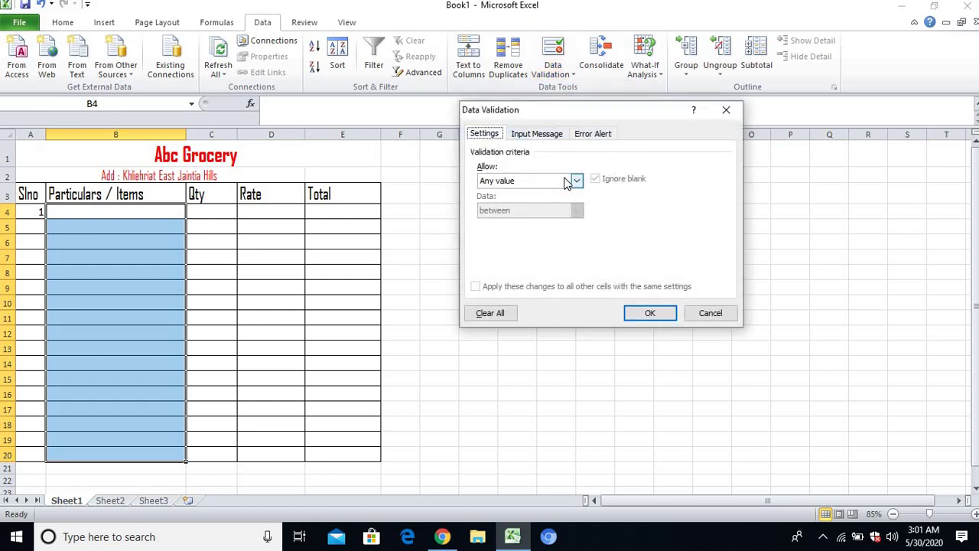
{"action": "left_click", "coordinate": [575, 181]}
{"action": "left_click", "coordinate": [517, 218]}
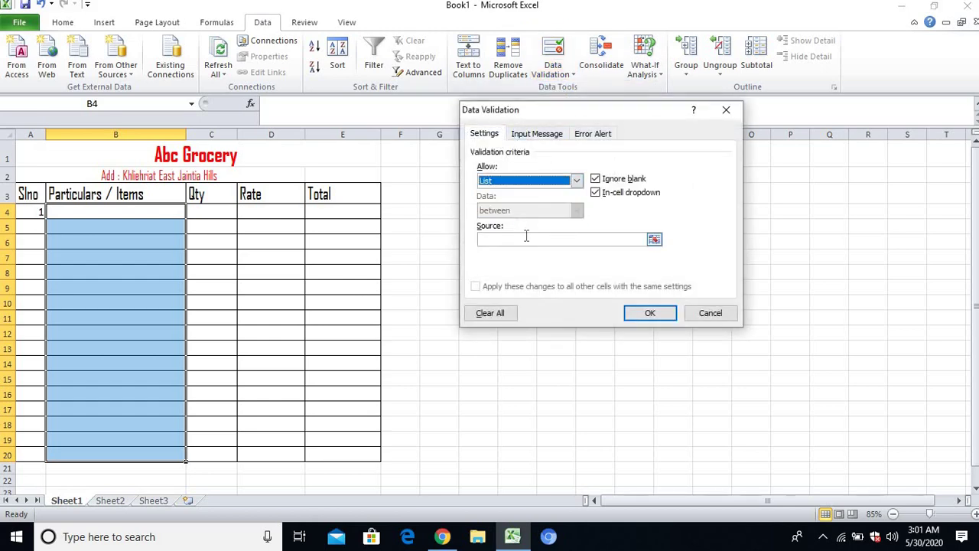
{"action": "left_click", "coordinate": [525, 238]}
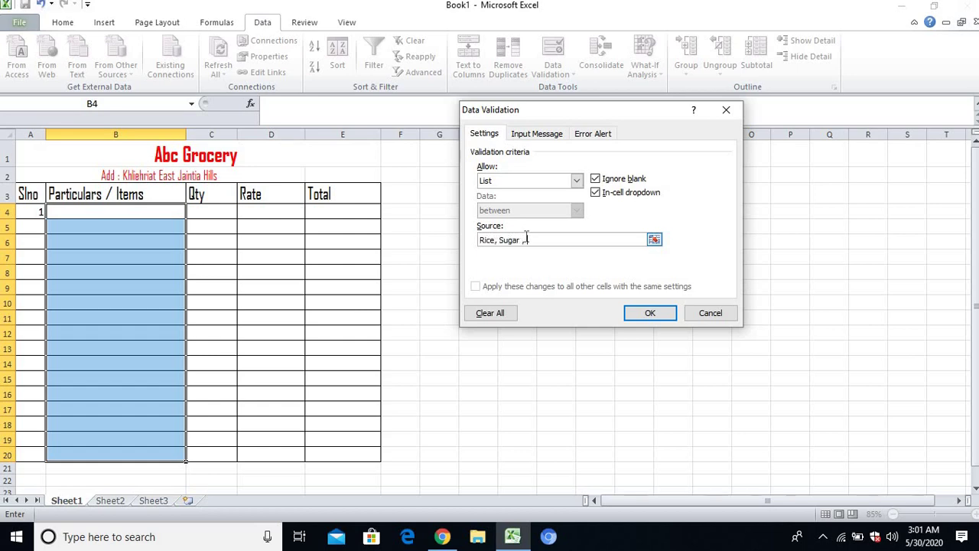
{"action": "type", "text": "Ghee, Ol , Butter , Coffee, Tea"}
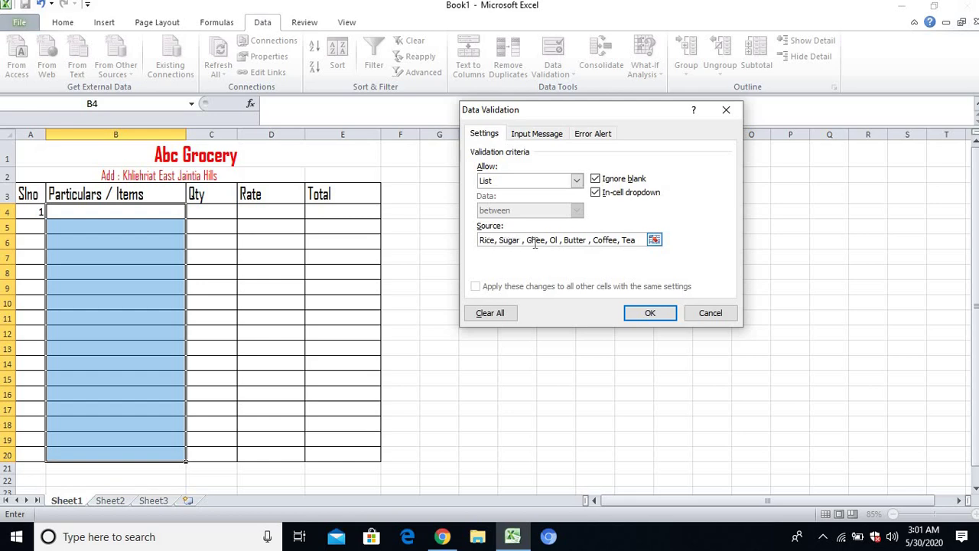
{"action": "left_click", "coordinate": [638, 315]}
{"action": "left_click", "coordinate": [142, 223]}
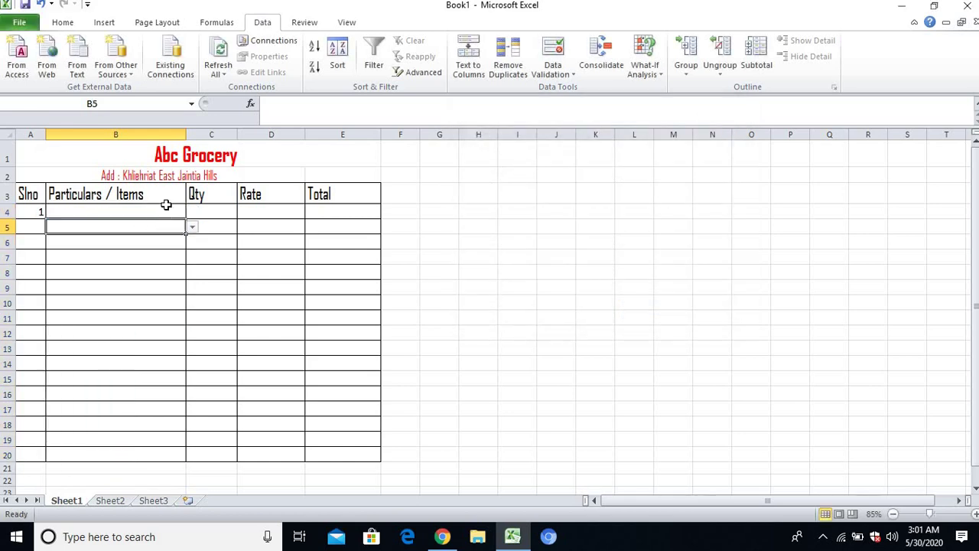
{"action": "left_click", "coordinate": [165, 204]}
{"action": "left_click", "coordinate": [192, 212]}
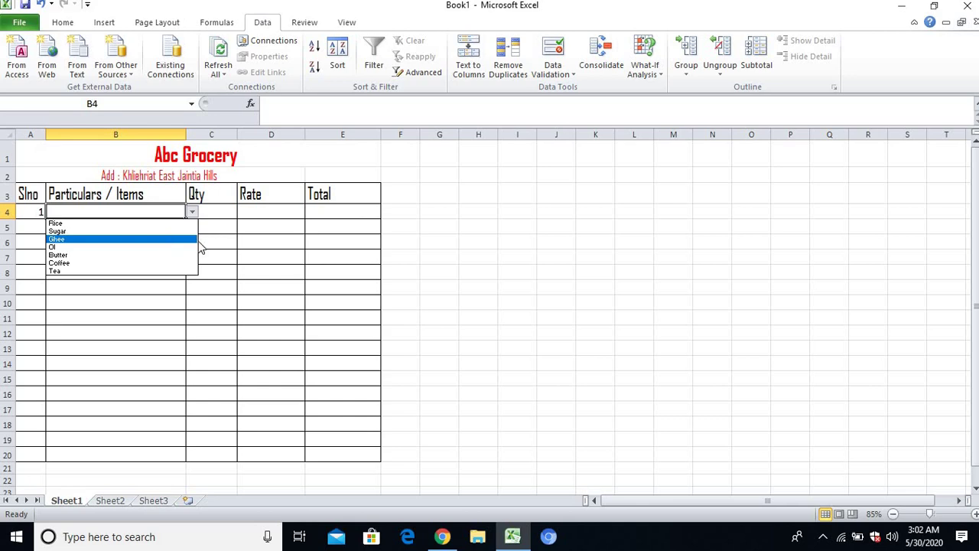
{"action": "left_click", "coordinate": [940, 518]}
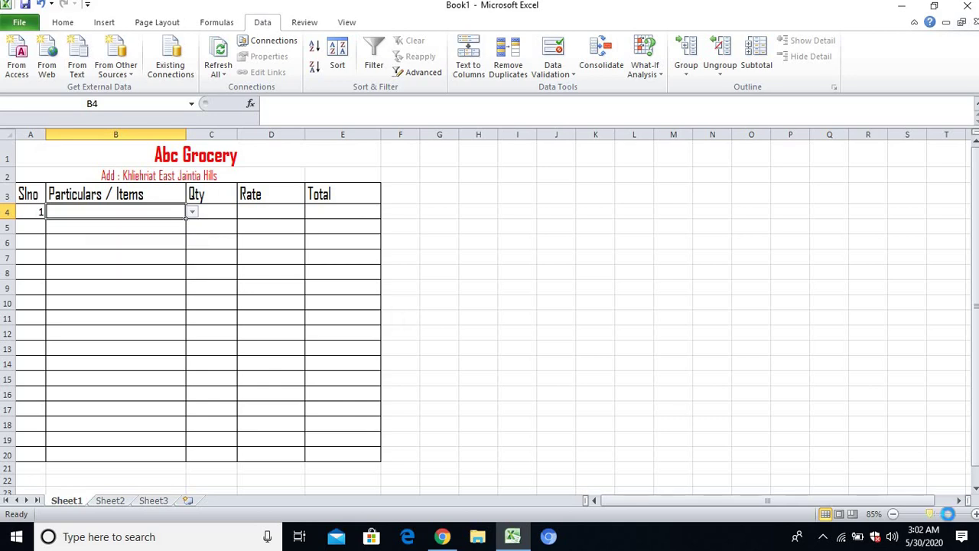
{"action": "left_click", "coordinate": [946, 514]}
{"action": "scroll", "coordinate": [427, 277], "scroll_direction": "up", "scroll_amount": 1}
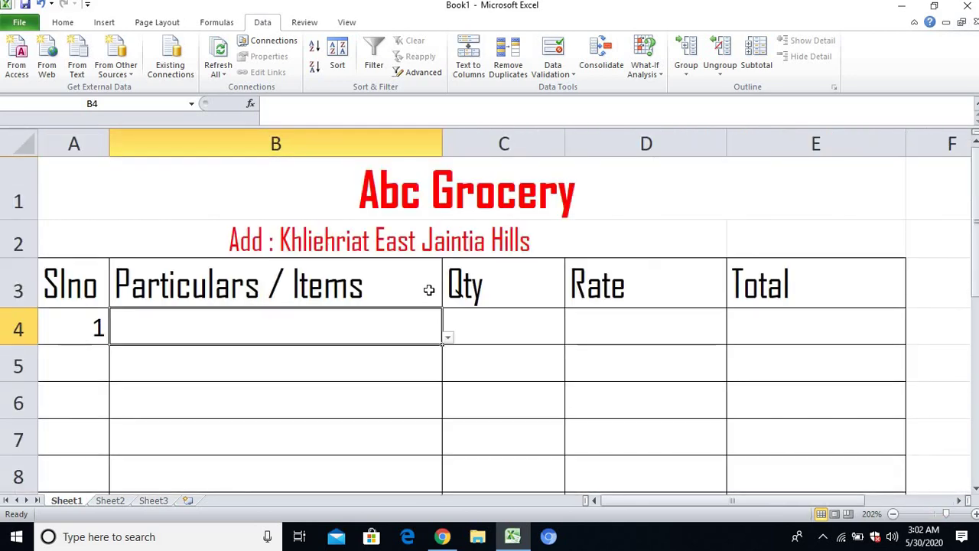
{"action": "left_click", "coordinate": [449, 339]}
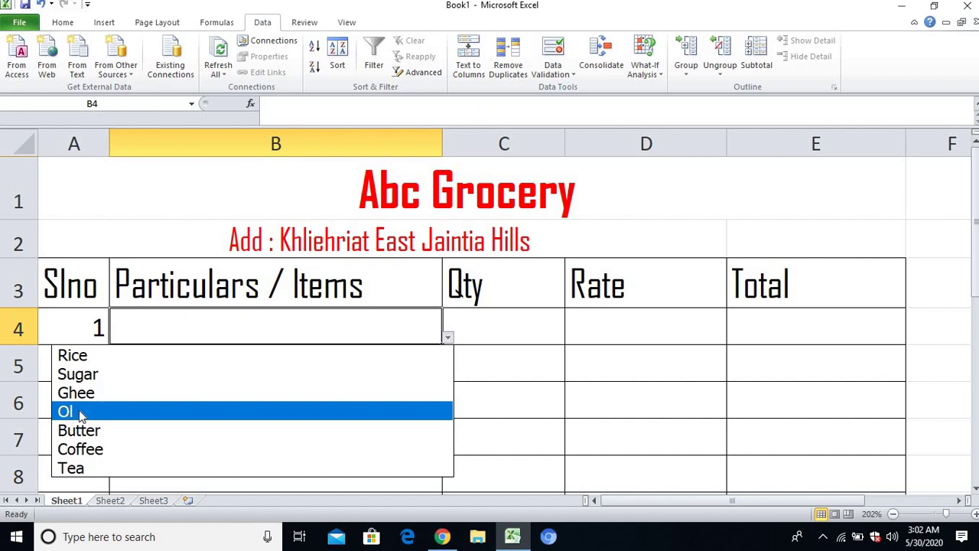
{"action": "scroll", "coordinate": [260, 337], "scroll_direction": "down", "scroll_amount": 3, "text": "ctrl"}
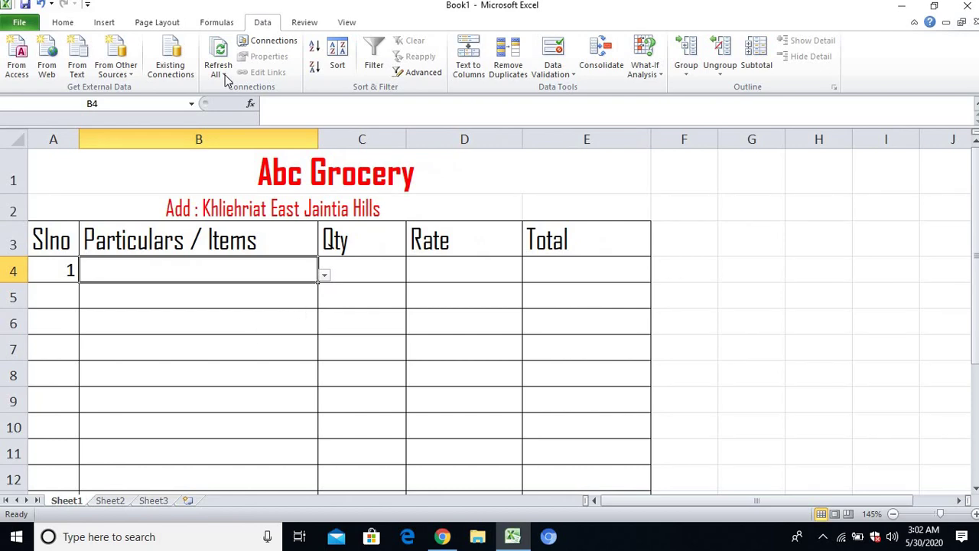
Correct the validation list entry Ol to Oil for cells B4:B20.
{"action": "left_click_drag", "start_coordinate": [292, 267], "coordinate": [287, 483]}
{"action": "scroll", "coordinate": [308, 398], "scroll_direction": "down", "scroll_amount": 4, "text": "ctrl"}
{"action": "left_click_drag", "start_coordinate": [169, 210], "coordinate": [162, 454]}
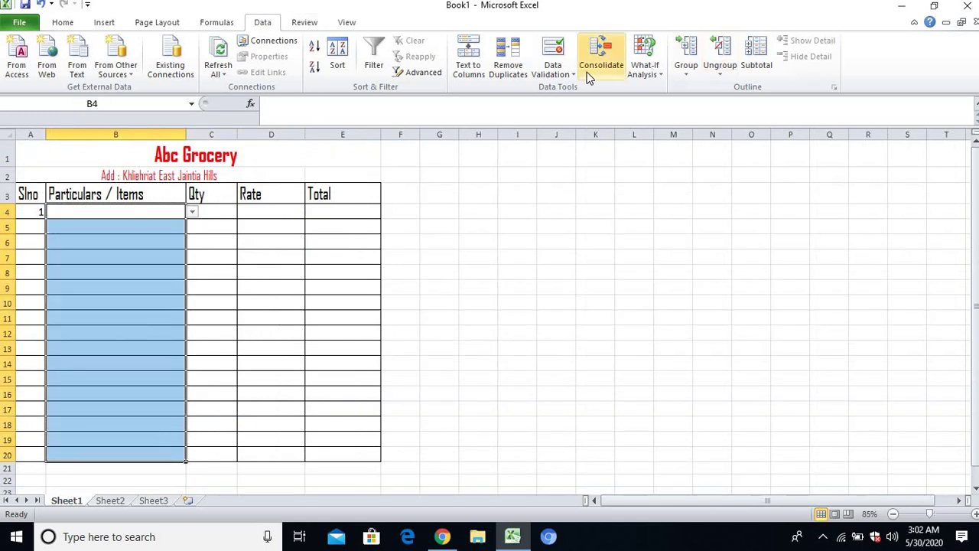
{"action": "left_click", "coordinate": [566, 74]}
{"action": "left_click", "coordinate": [565, 90]}
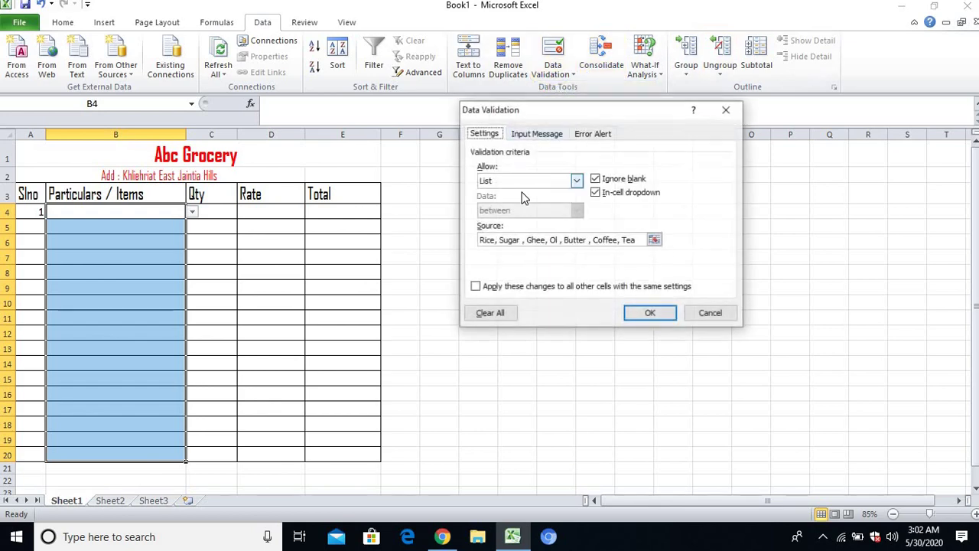
{"action": "left_click", "coordinate": [558, 240]}
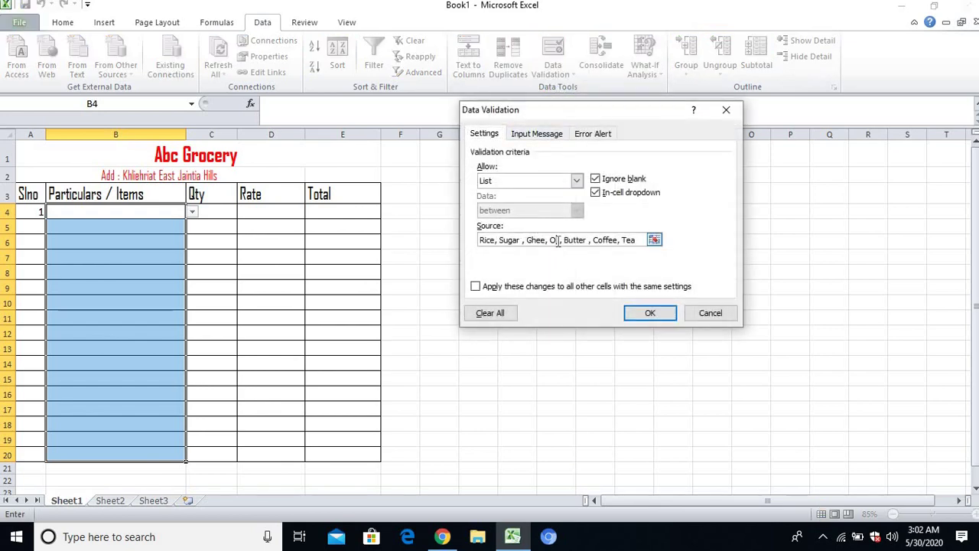
{"action": "type", "text": "i"}
{"action": "left_click", "coordinate": [650, 313]}
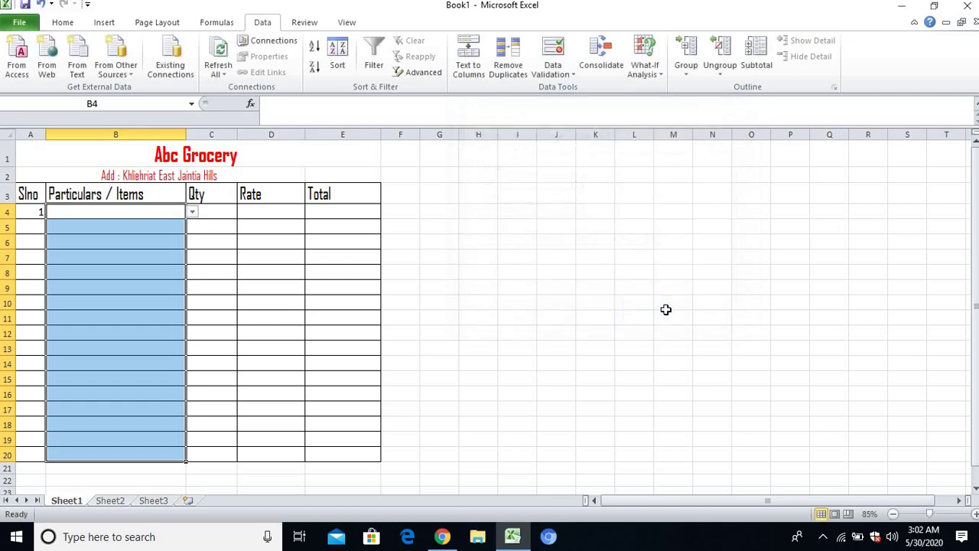
Check B4's drop-down list, zooming the view to 85% and reopening the list.
{"action": "left_click", "coordinate": [192, 212]}
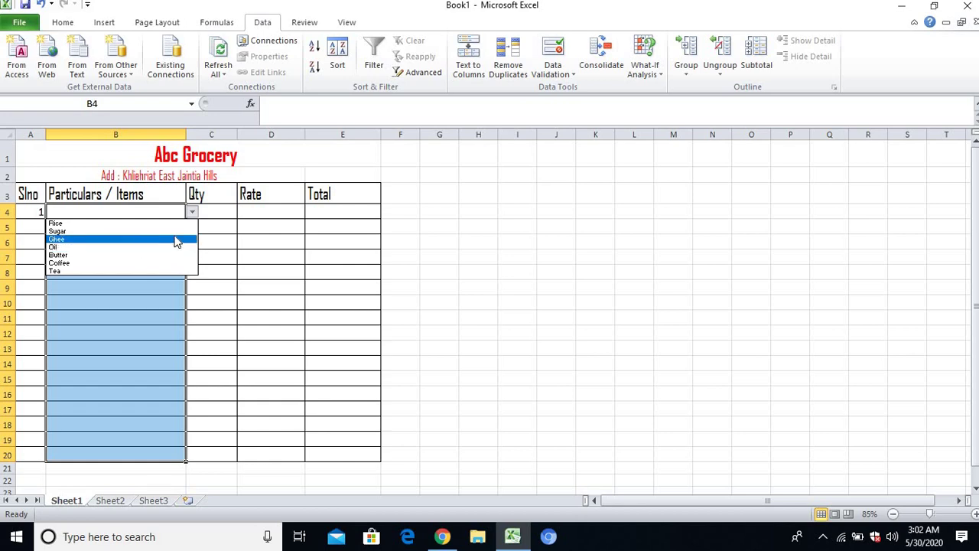
{"action": "left_click", "coordinate": [129, 216]}
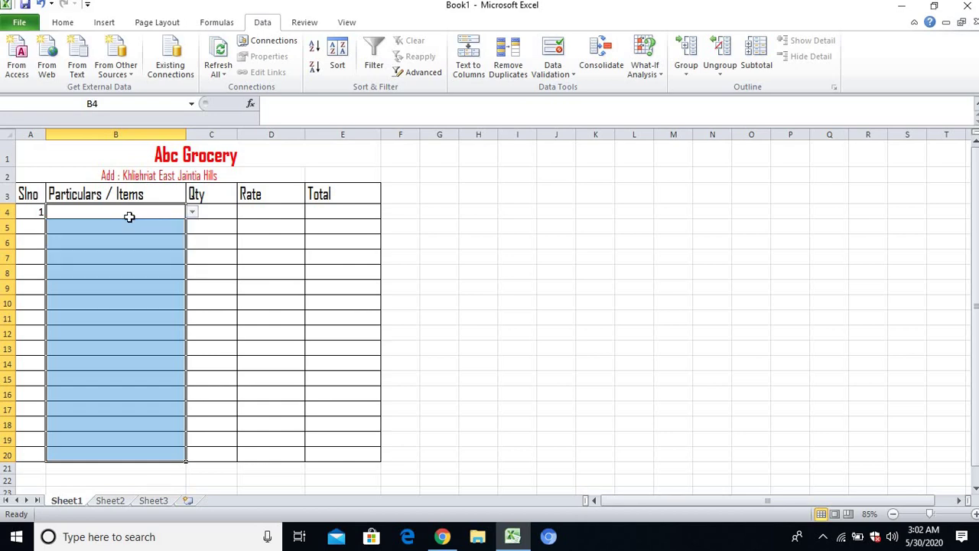
{"action": "left_click", "coordinate": [192, 212]}
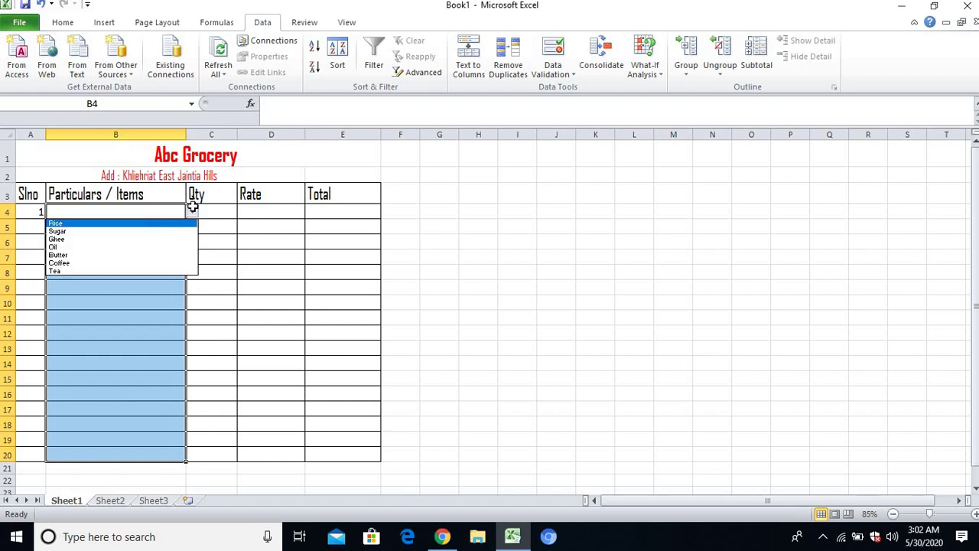
{"action": "left_click", "coordinate": [191, 212]}
{"action": "left_click", "coordinate": [192, 211]}
{"action": "key", "text": "Escape"}
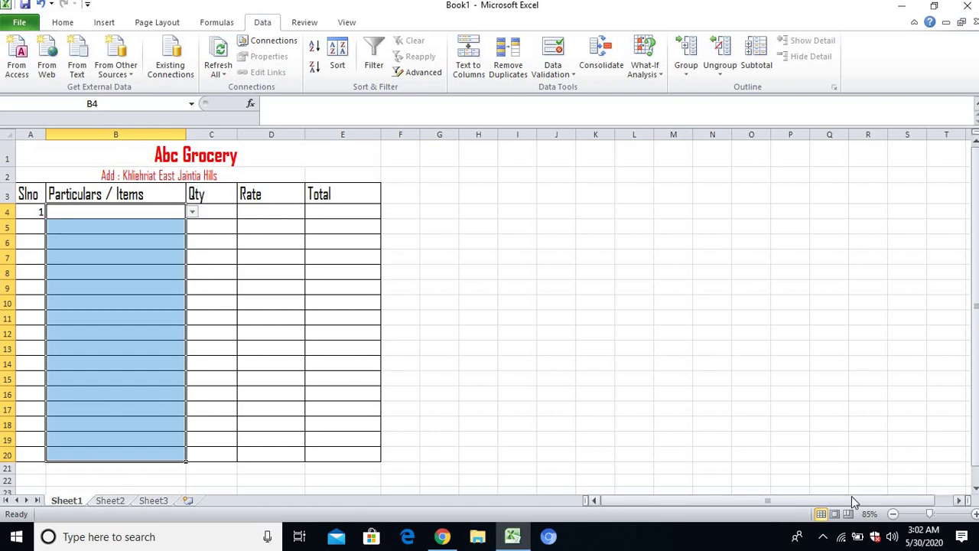
{"action": "left_click", "coordinate": [945, 517]}
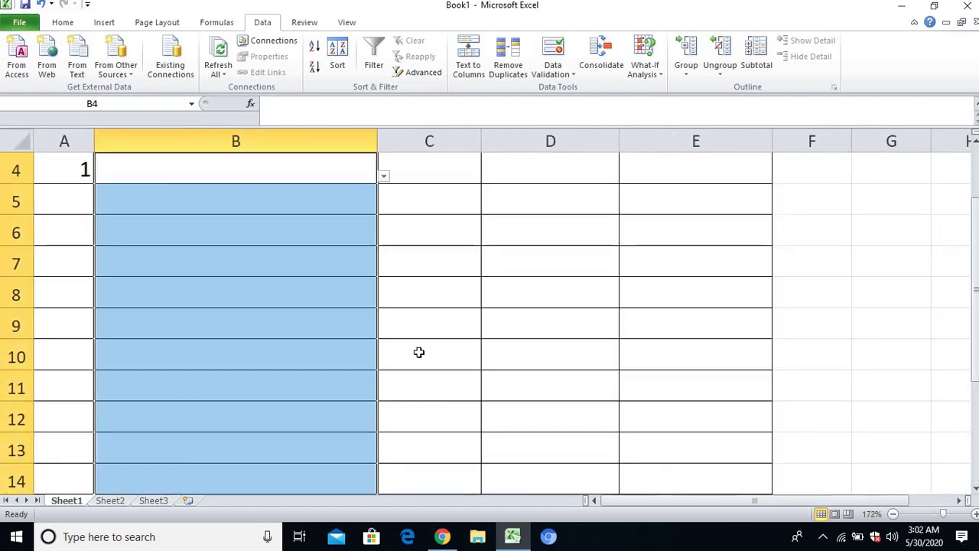
{"action": "left_click", "coordinate": [383, 175]}
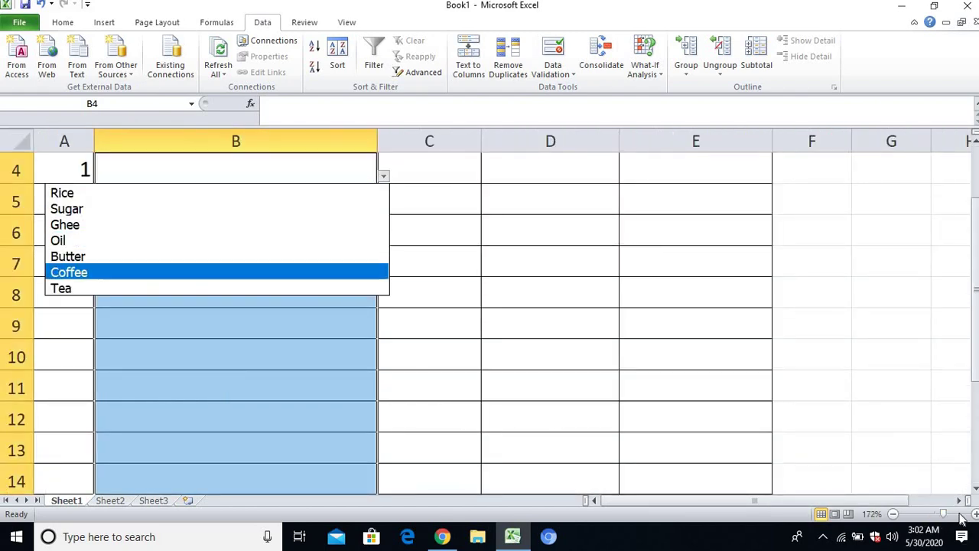
{"action": "key", "text": "Escape"}
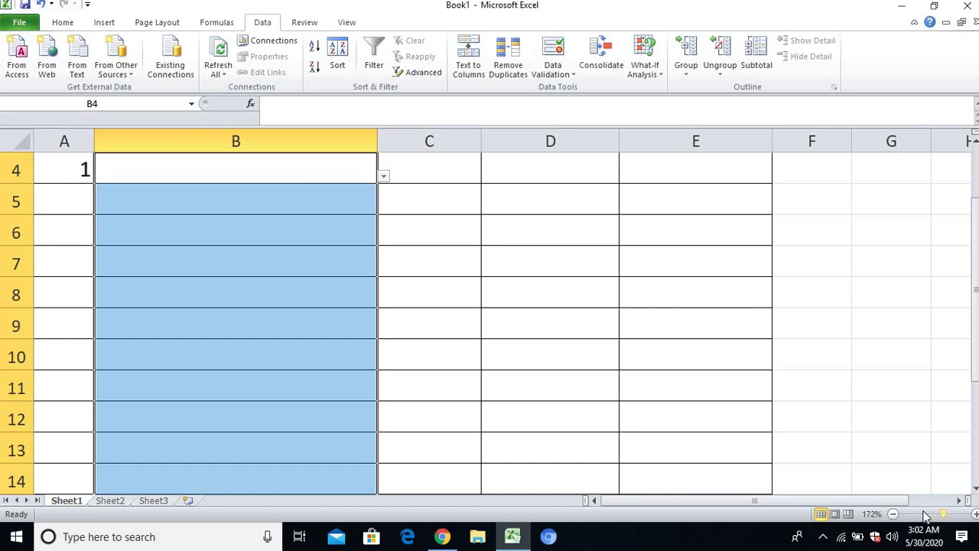
{"action": "left_click", "coordinate": [926, 517]}
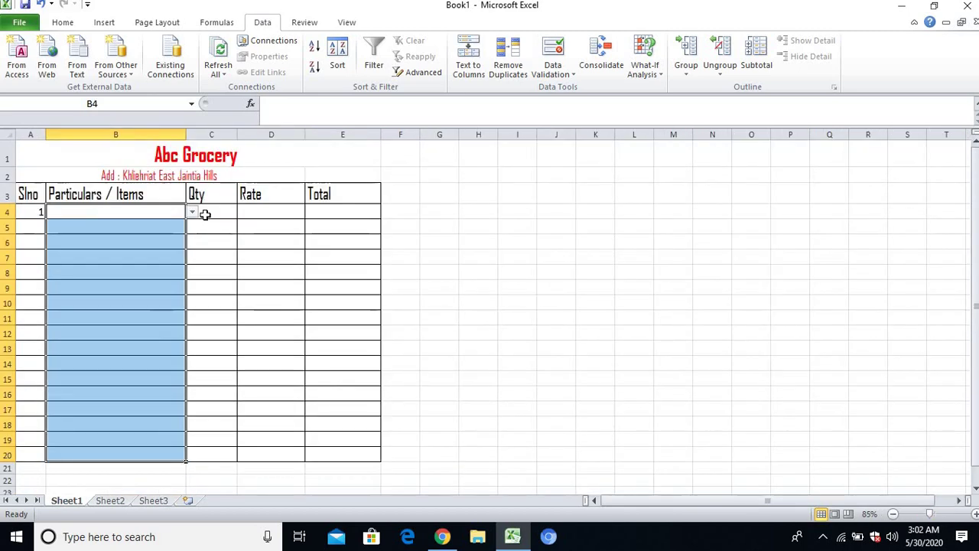
{"action": "left_click", "coordinate": [192, 213]}
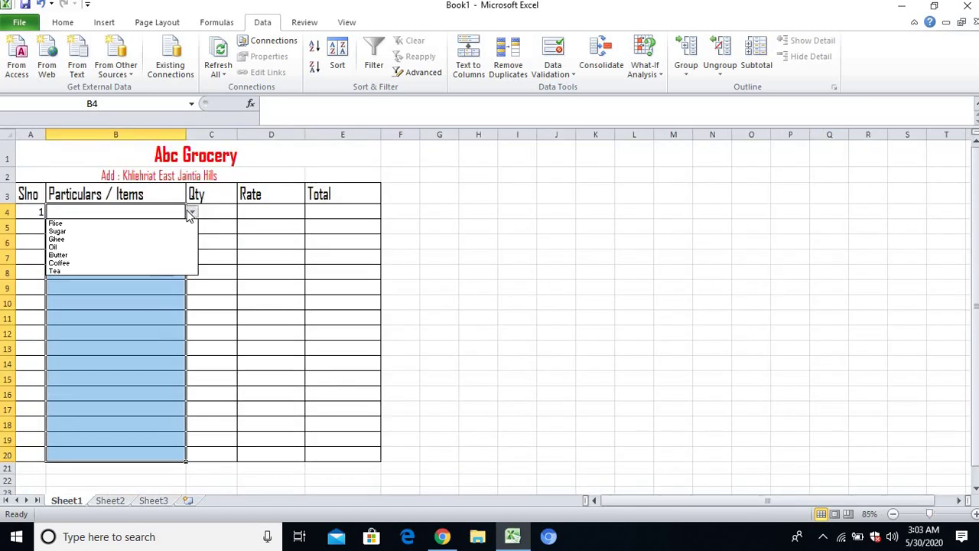
Choose Rice in B4, enter Qty 1 and Rate 900, and start E4's formula with =.
{"action": "left_click", "coordinate": [149, 223]}
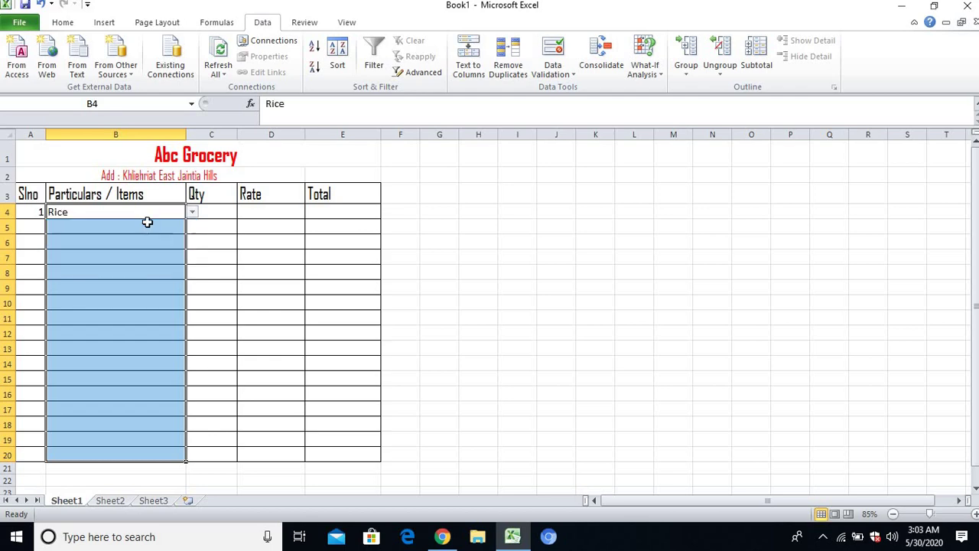
{"action": "left_click", "coordinate": [200, 211]}
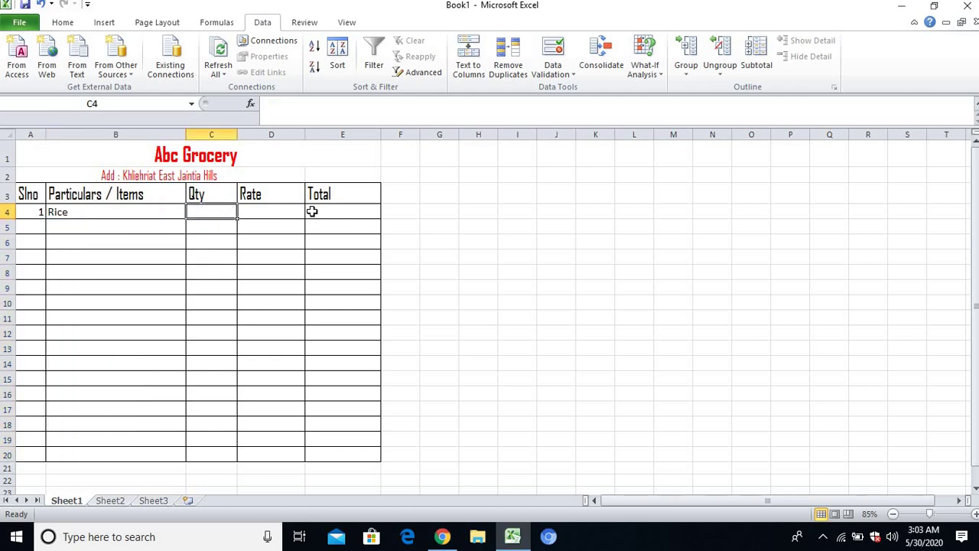
{"action": "type", "text": "1"}
{"action": "key", "text": "Tab"}
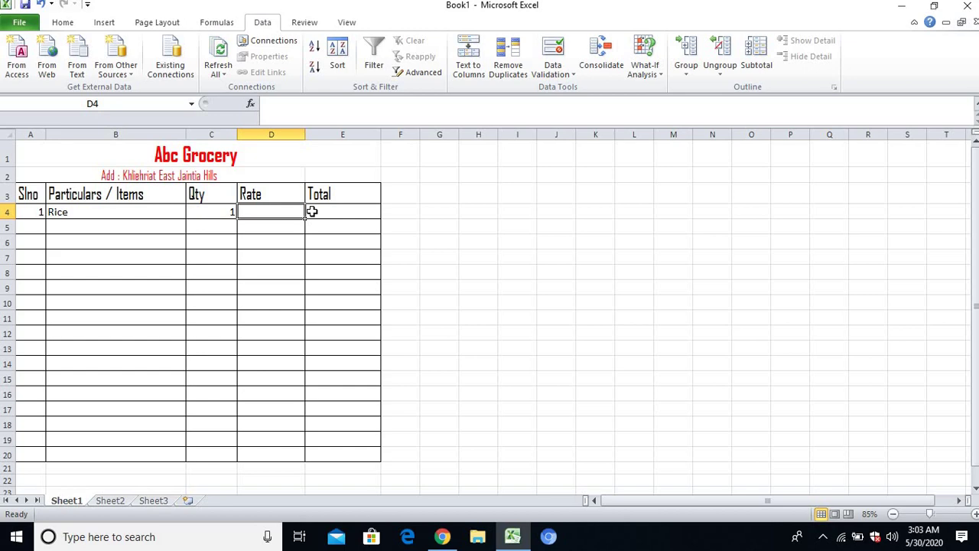
{"action": "type", "text": "900"}
{"action": "left_click", "coordinate": [312, 212]}
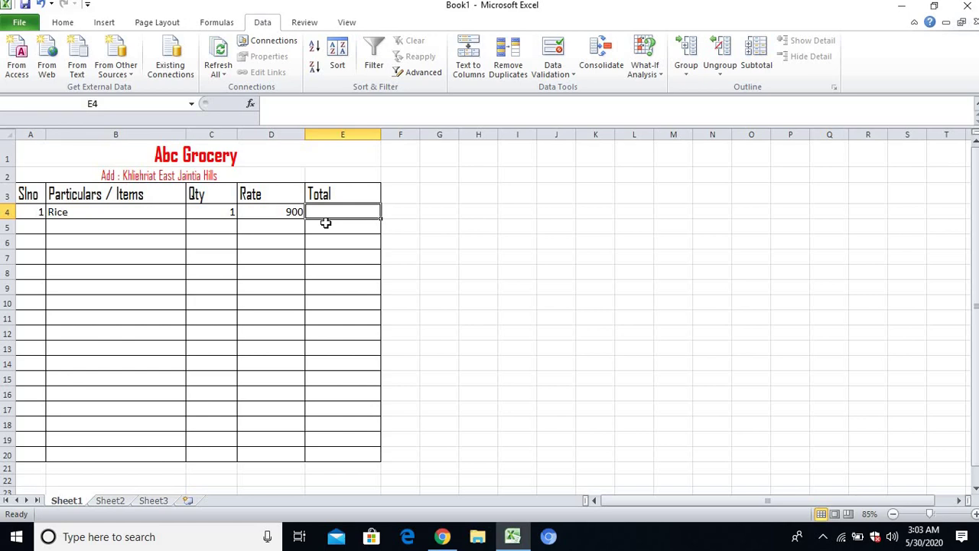
{"action": "type", "text": "=c"}
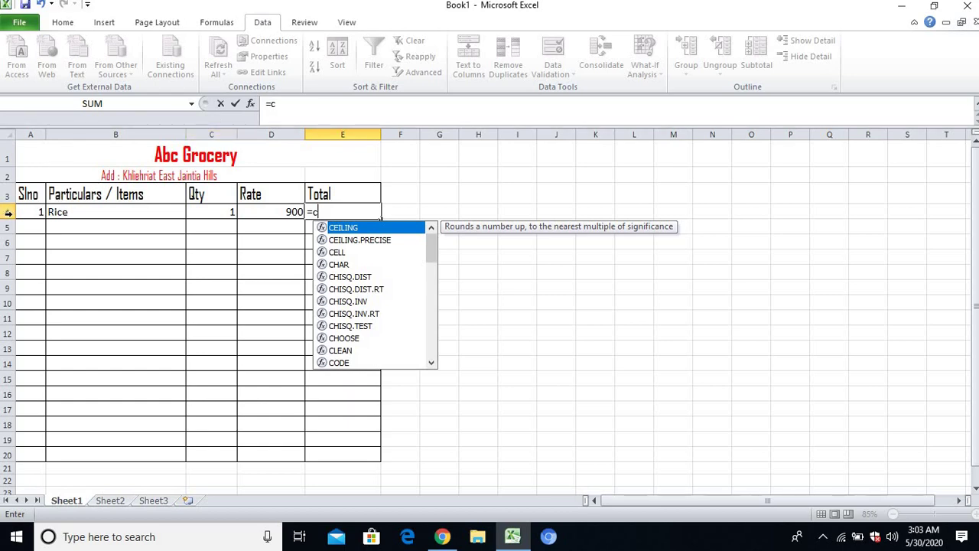
Complete E4's total formula as =C4*D4.
{"action": "type", "text": "4*"}
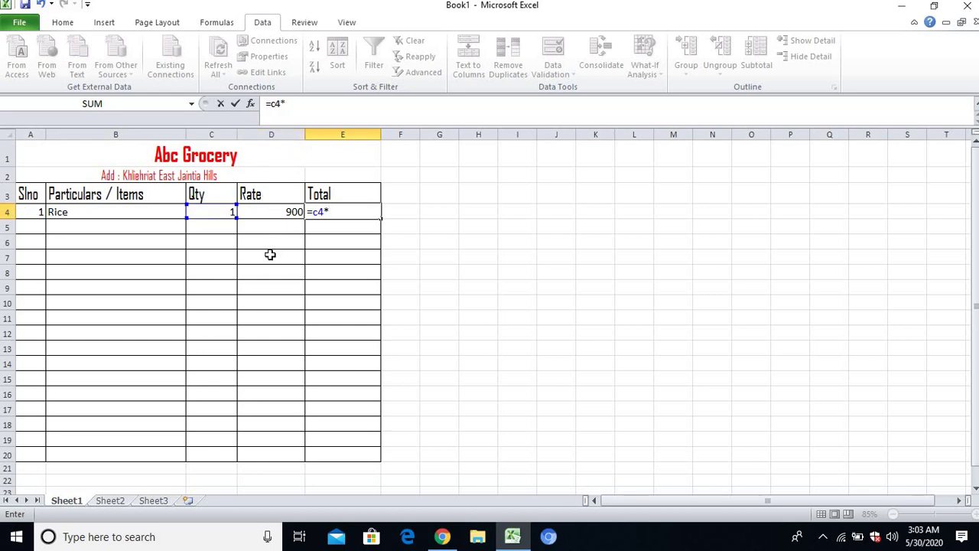
{"action": "type", "text": "d"}
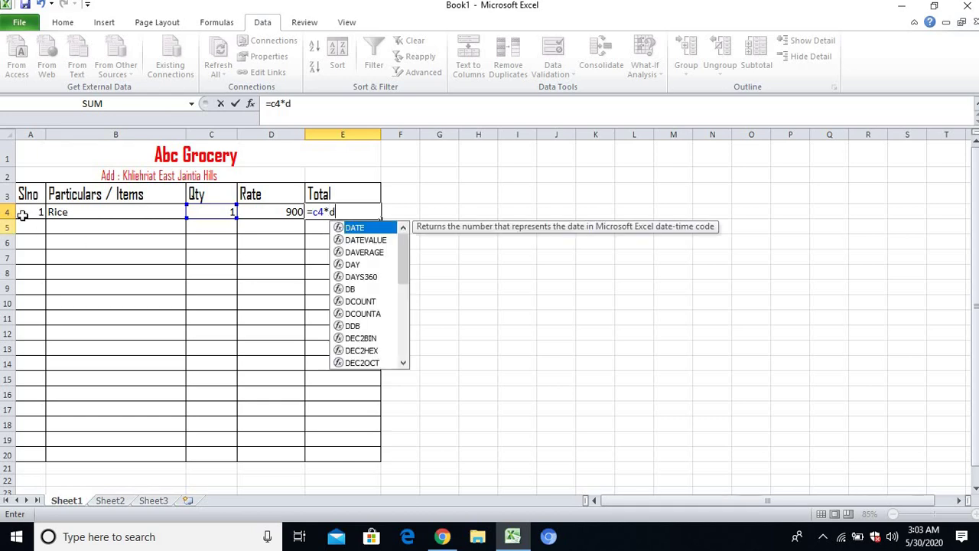
{"action": "type", "text": "4"}
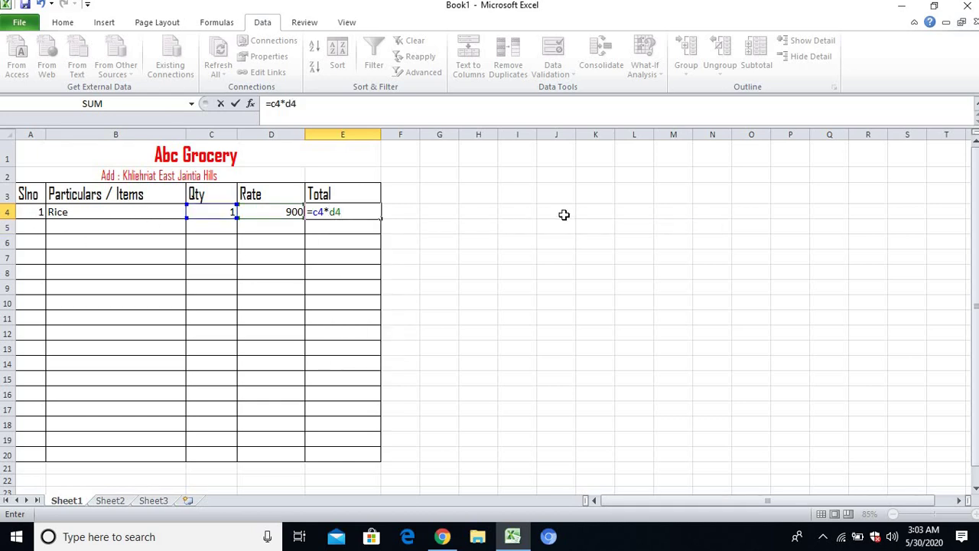
{"action": "key", "text": "Return"}
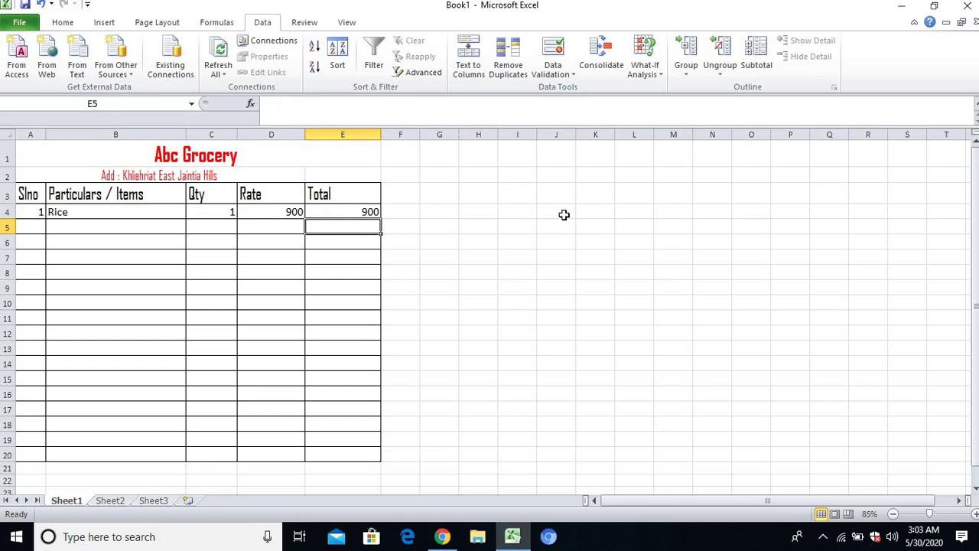
Change Rice's quantity in C4 to 2 so E4 shows 1800.
{"action": "left_click", "coordinate": [208, 213]}
{"action": "type", "text": "2"}
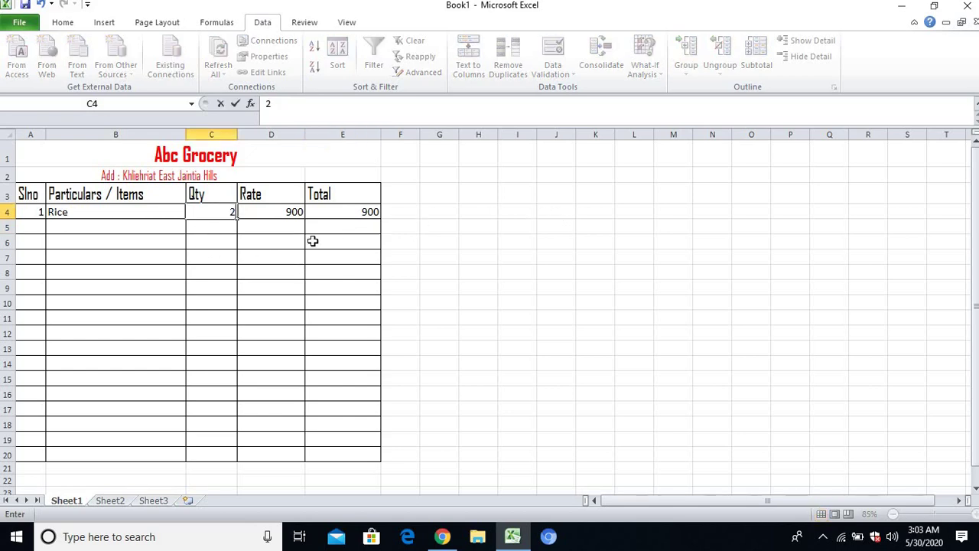
{"action": "left_click", "coordinate": [313, 240]}
{"action": "left_click", "coordinate": [352, 214]}
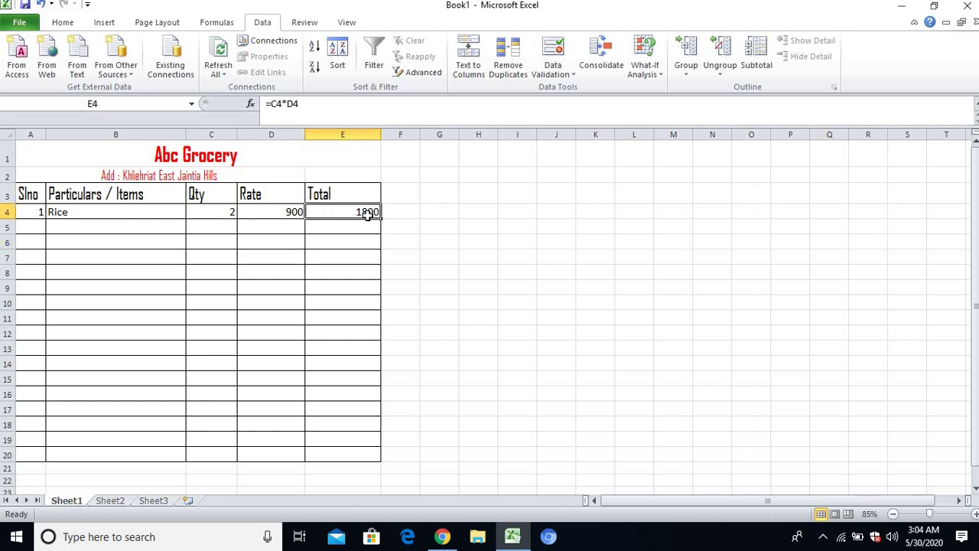
{"action": "left_click", "coordinate": [346, 228]}
{"action": "left_click", "coordinate": [223, 243]}
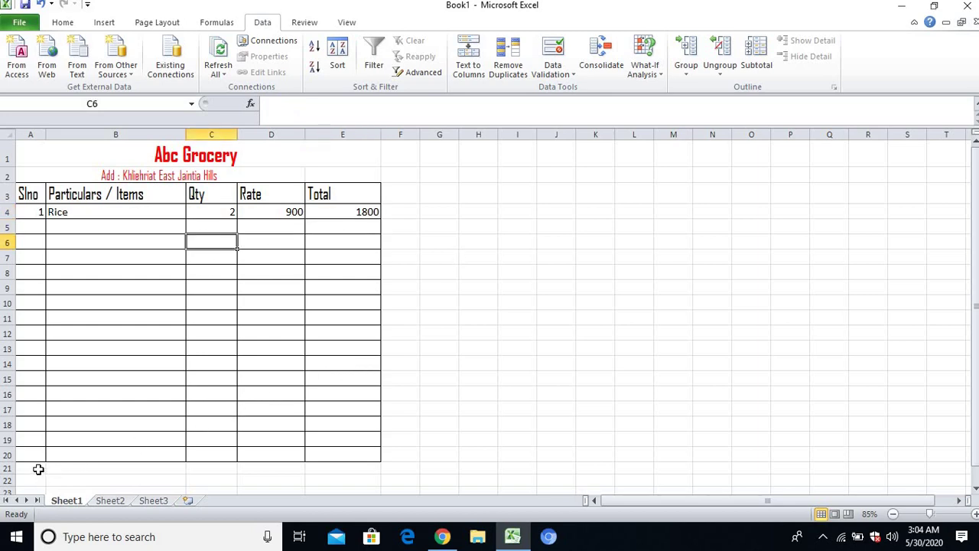
Put all borders on A21:E21 and merge A21:D21 into one centred cell.
{"action": "left_click_drag", "start_coordinate": [39, 469], "coordinate": [330, 468]}
{"action": "left_click", "coordinate": [63, 22]}
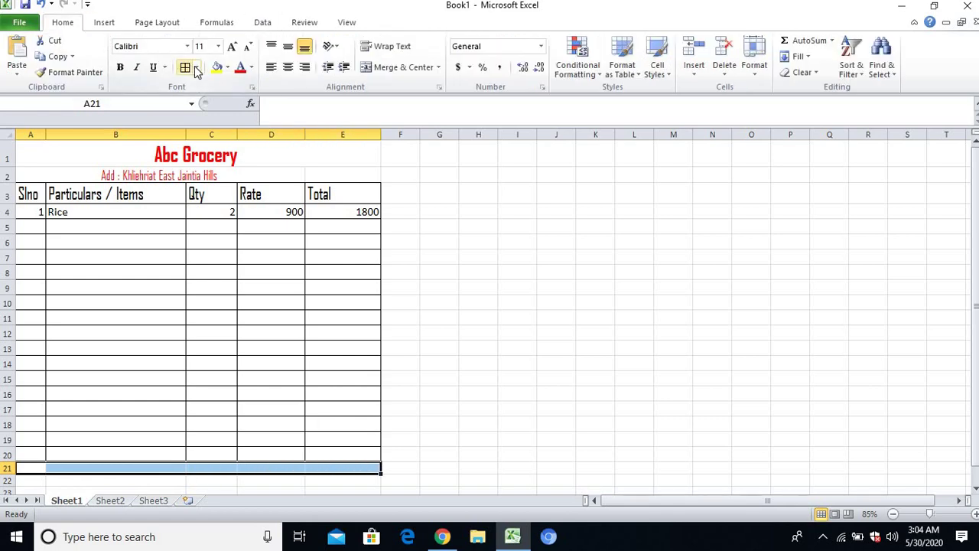
{"action": "left_click", "coordinate": [196, 71]}
{"action": "left_click", "coordinate": [229, 179]}
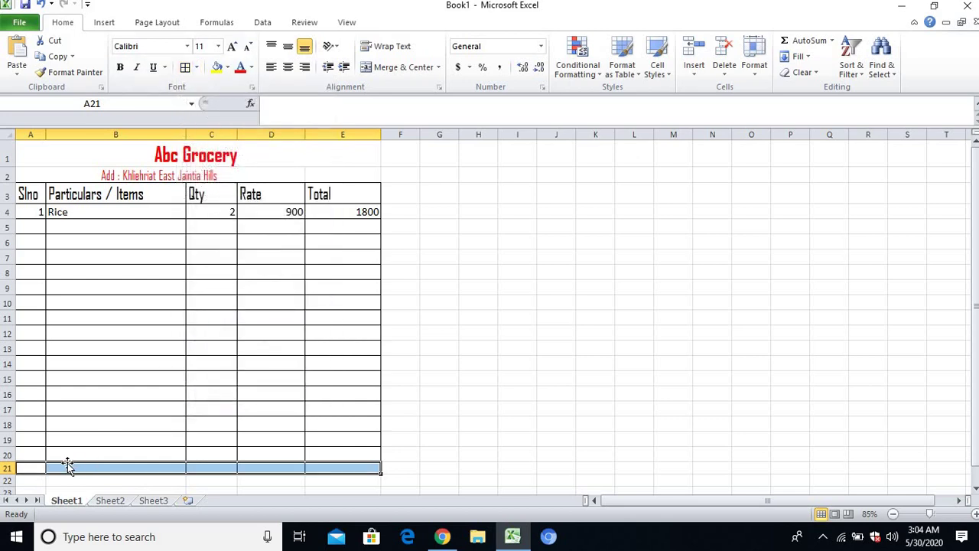
{"action": "left_click_drag", "start_coordinate": [39, 465], "coordinate": [262, 466]}
{"action": "left_click", "coordinate": [400, 67]}
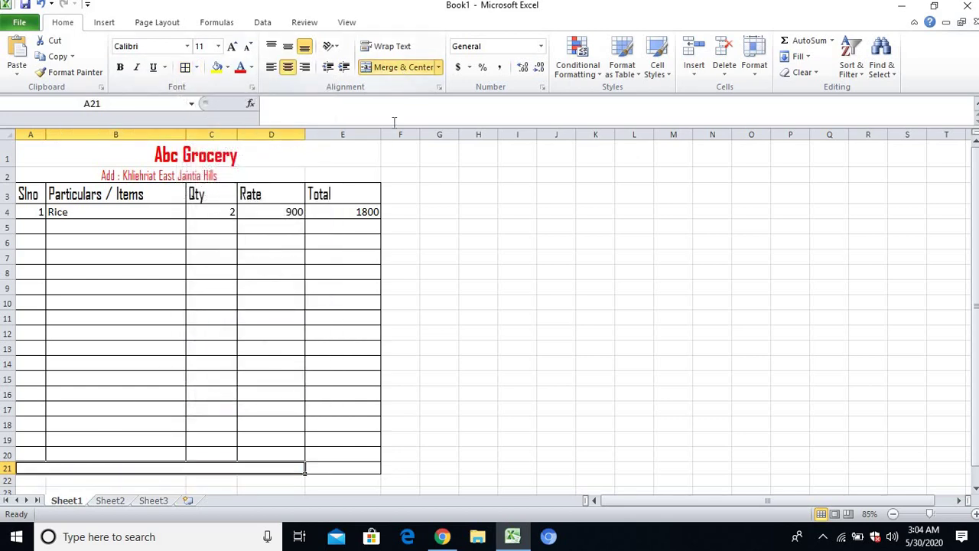
Type 'Total Amount to be paid' in the merged cell and make it bold at size 14.
{"action": "double_click", "coordinate": [189, 467]}
{"action": "type", "text": "Tot"}
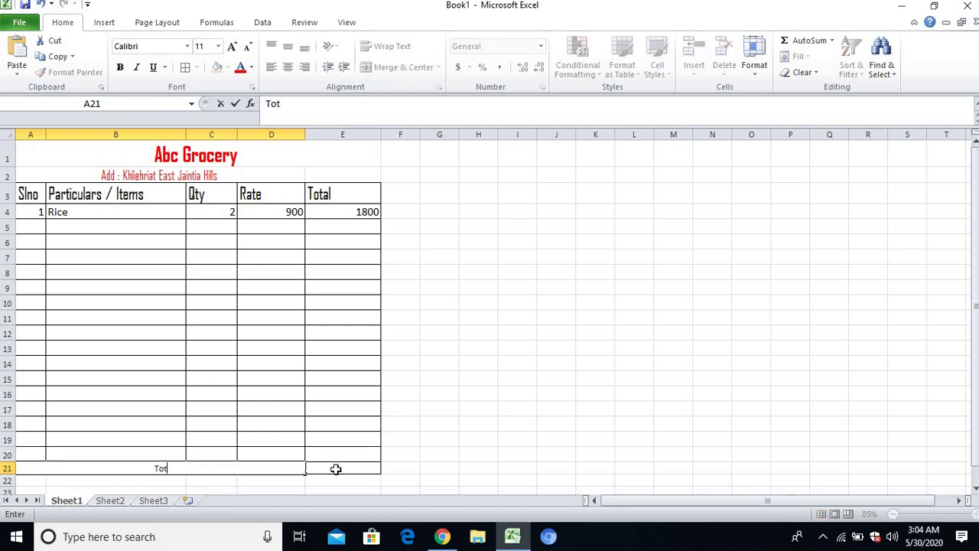
{"action": "type", "text": "al Amount"}
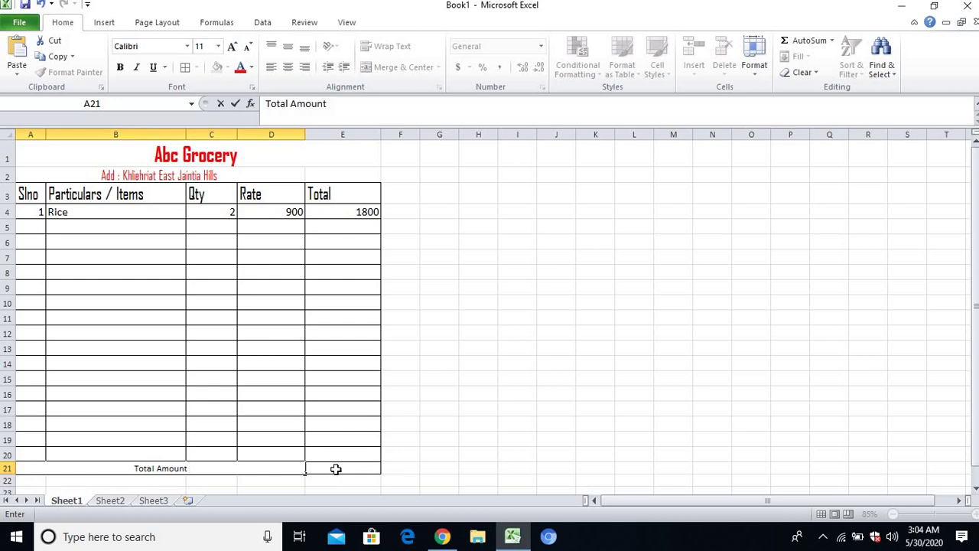
{"action": "type", "text": " to be paid"}
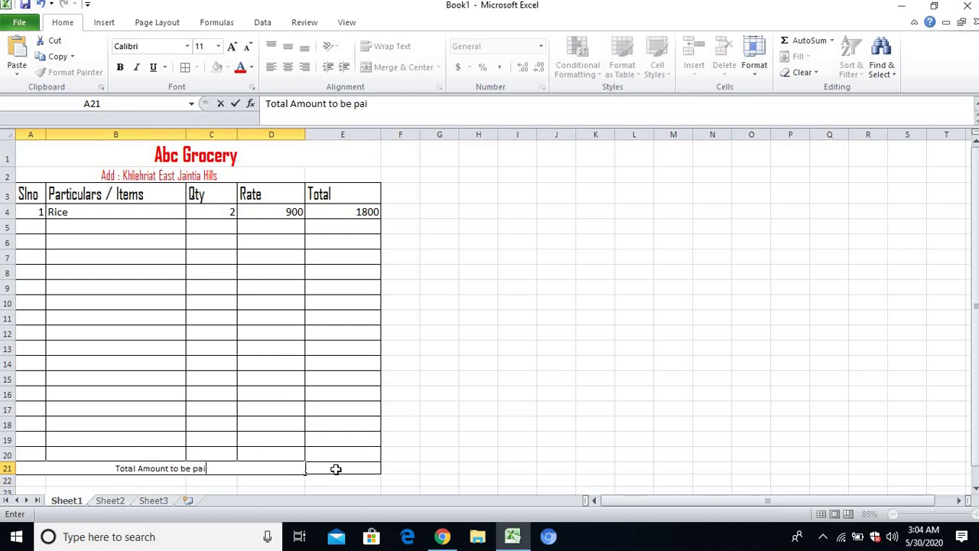
{"action": "left_click", "coordinate": [120, 67]}
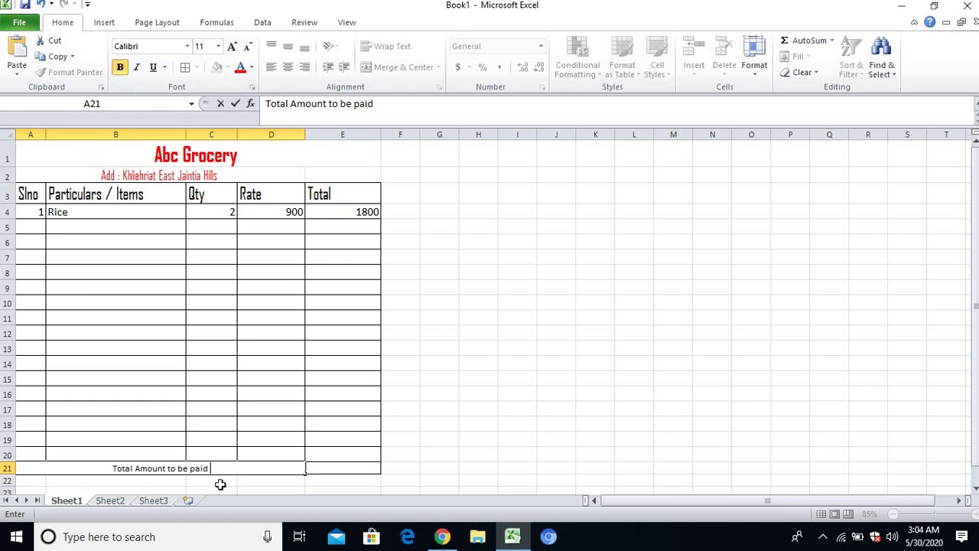
{"action": "left_click", "coordinate": [226, 472]}
{"action": "left_click", "coordinate": [158, 477]}
{"action": "key", "text": "Up"}
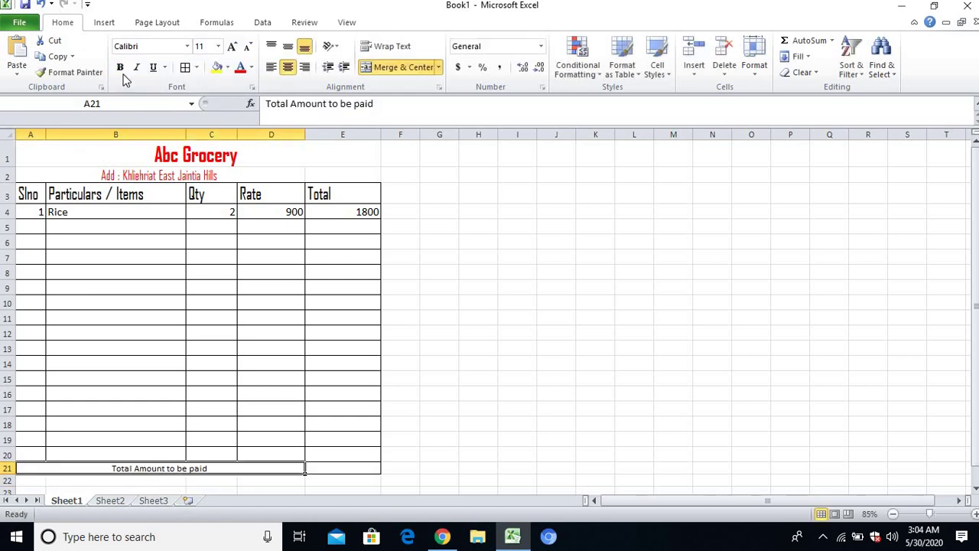
{"action": "left_click", "coordinate": [120, 67]}
{"action": "left_click", "coordinate": [231, 47]}
{"action": "left_click", "coordinate": [231, 47]}
{"action": "left_click", "coordinate": [316, 470]}
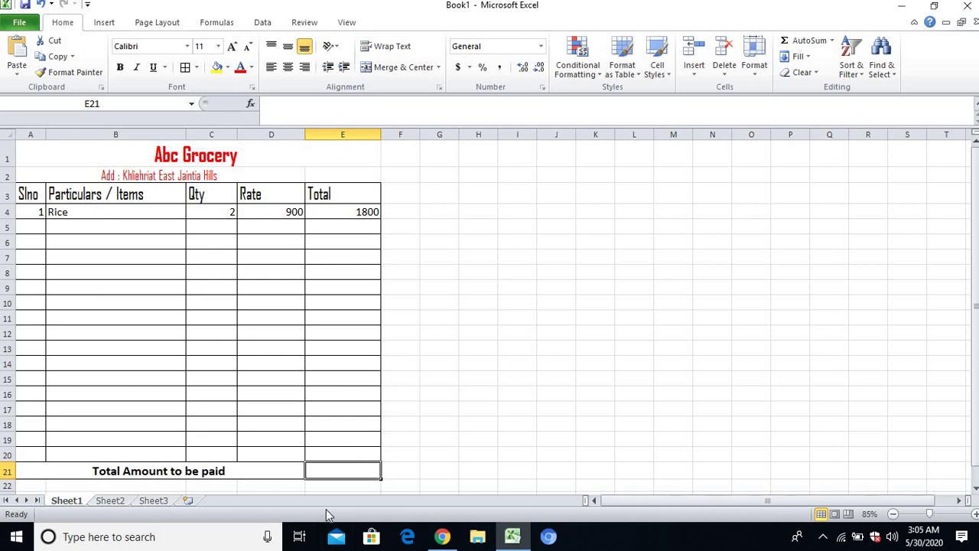
Enter =SUM(E4:E20) in E21 so the grand total shows 1800.
{"action": "type", "text": "=s"}
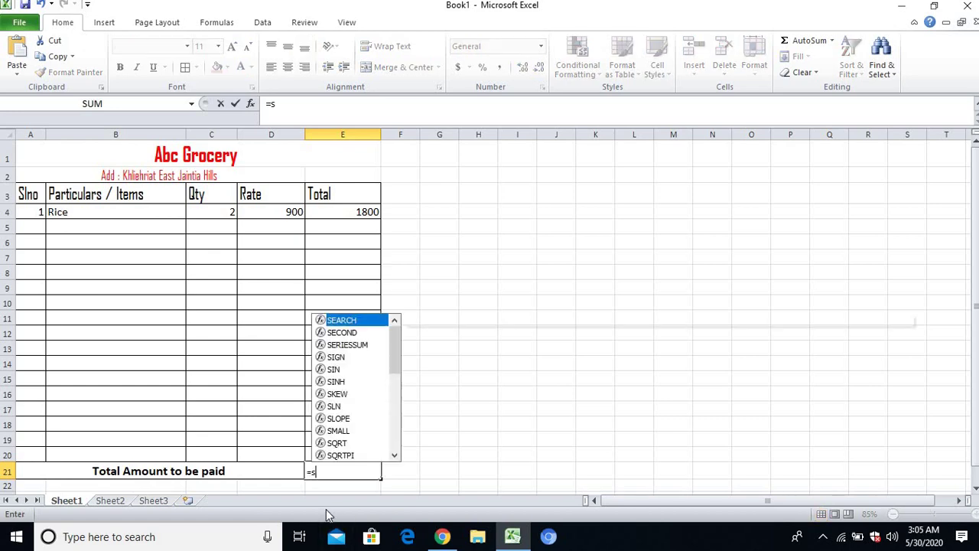
{"action": "type", "text": "um("}
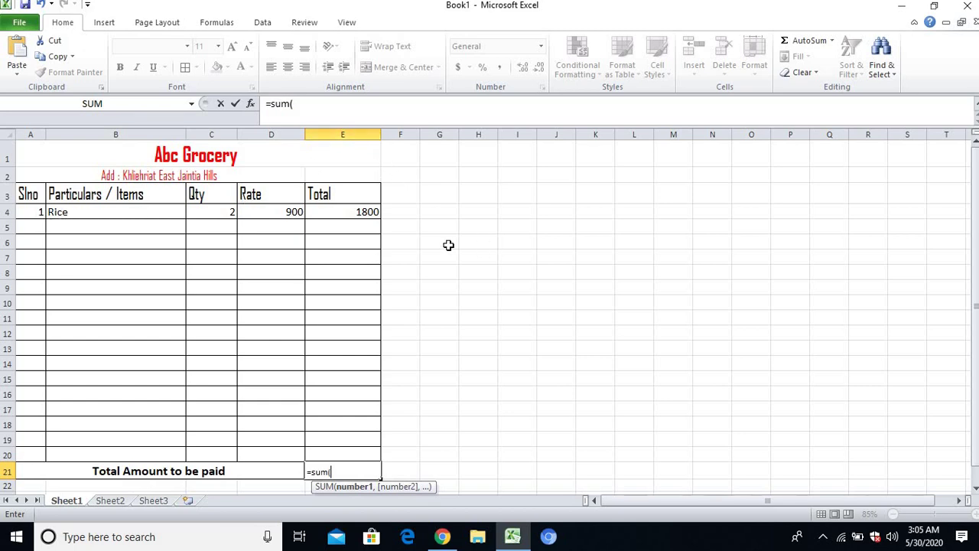
{"action": "type", "text": "e4:e20"}
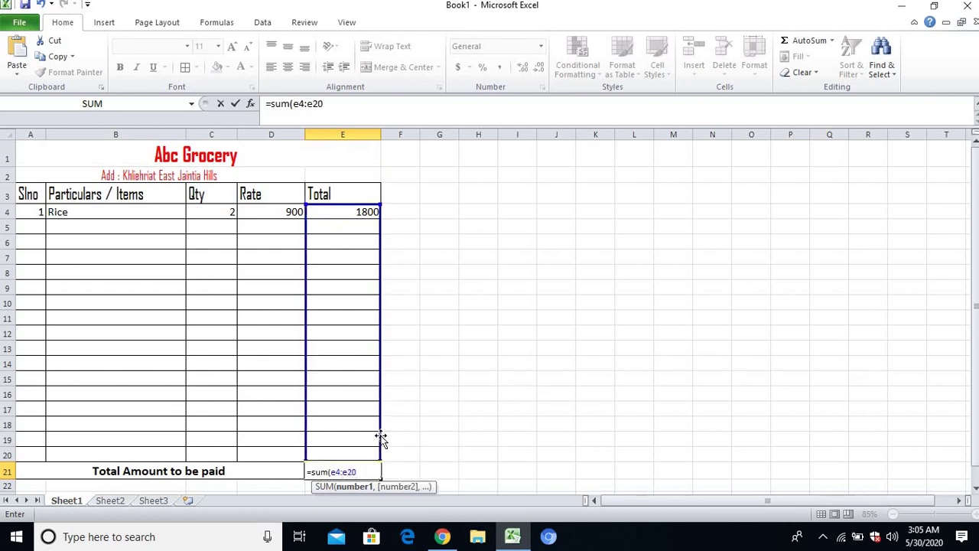
{"action": "type", "text": ")"}
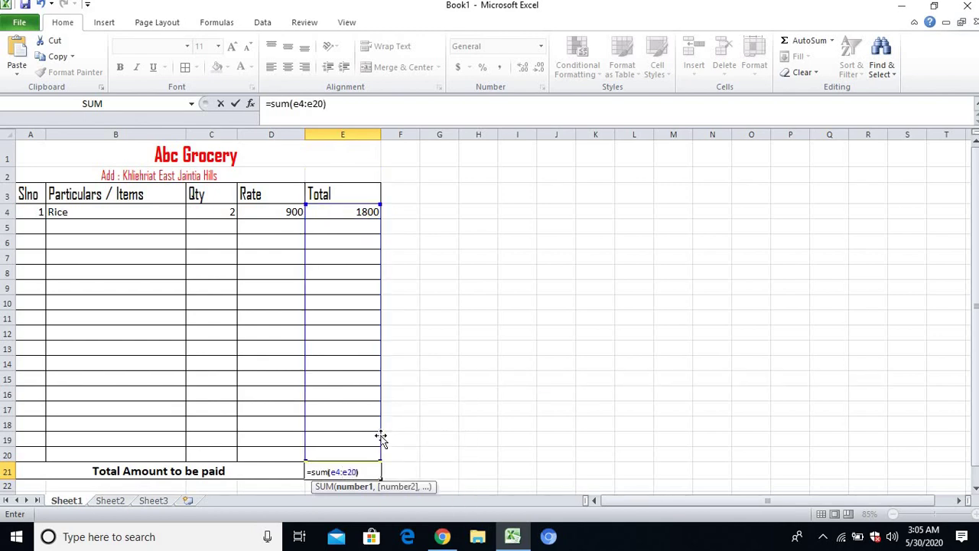
{"action": "key", "text": "Return"}
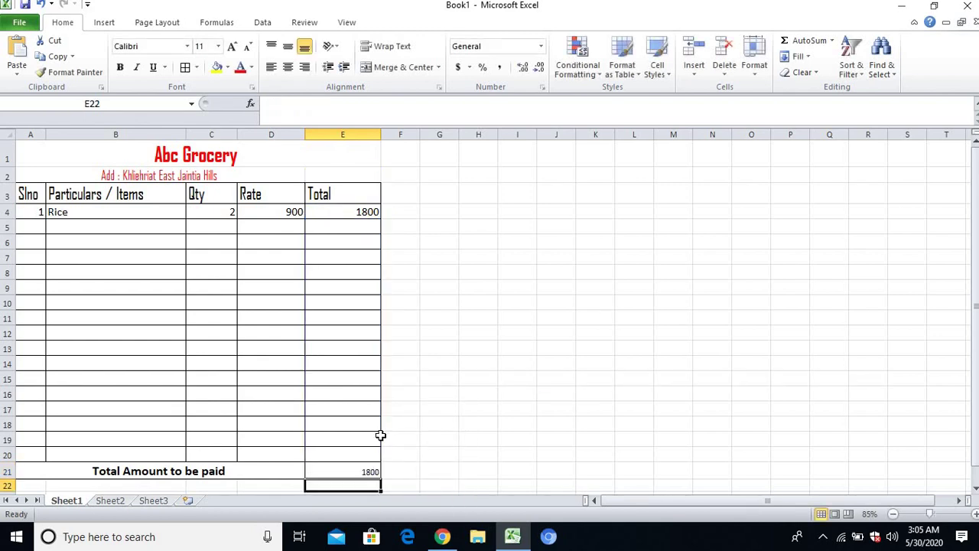
{"action": "left_click", "coordinate": [331, 467]}
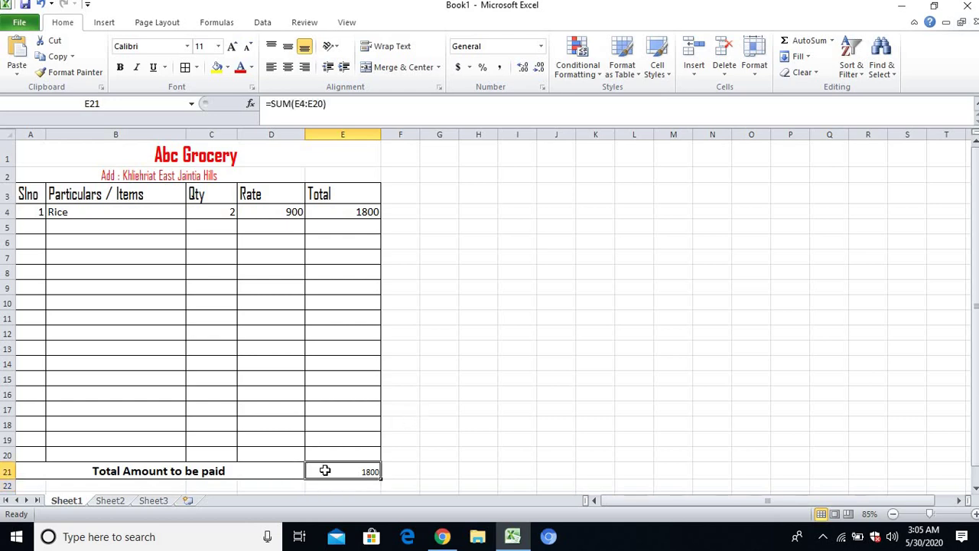
Enter item 2 in row 5 as Sugar from the drop-down, quantity 3, rate 50.
{"action": "left_click", "coordinate": [30, 225]}
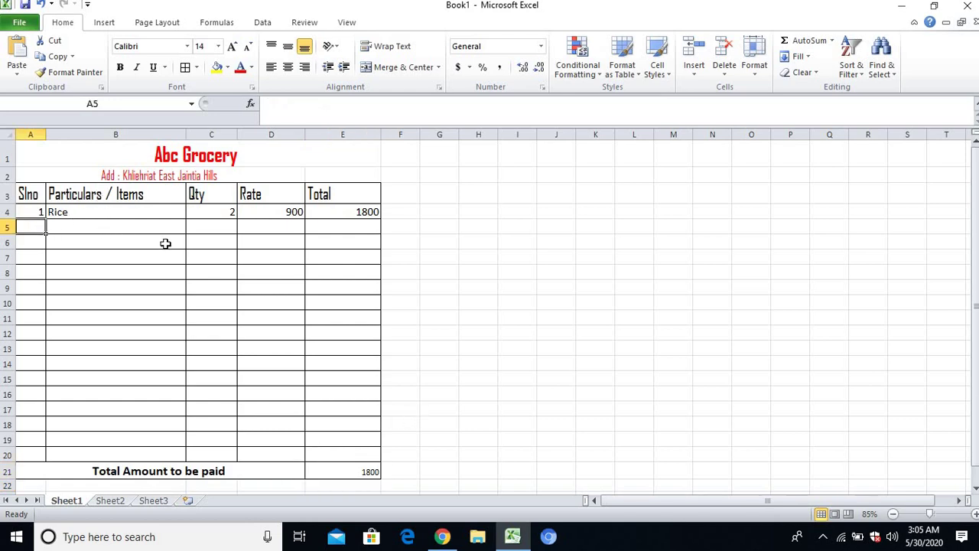
{"action": "type", "text": "2"}
{"action": "key", "text": "Tab"}
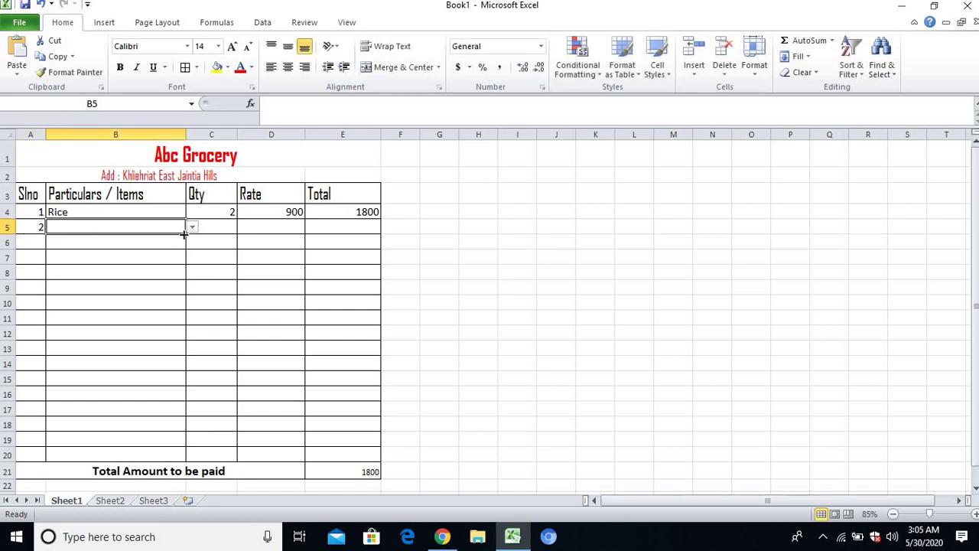
{"action": "left_click", "coordinate": [192, 228]}
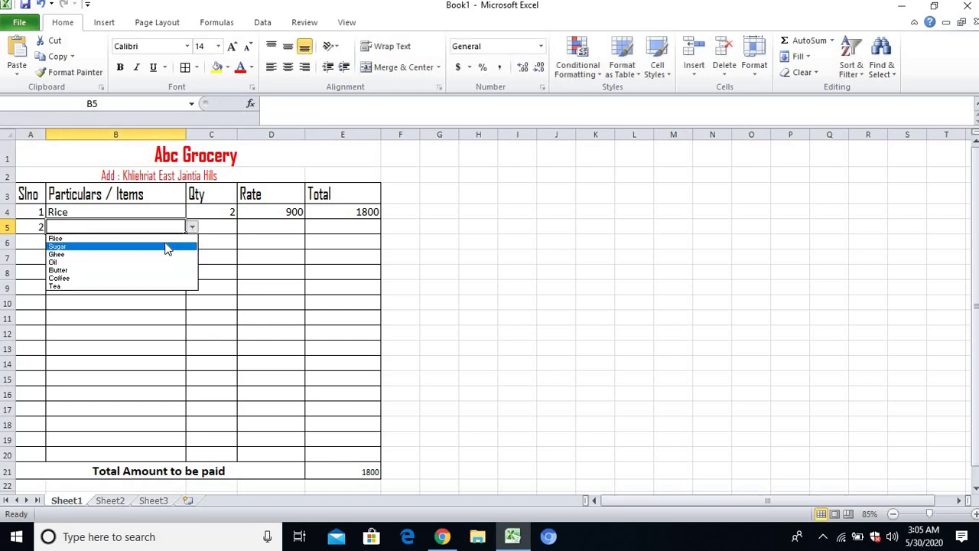
{"action": "left_click", "coordinate": [61, 241]}
{"action": "left_click", "coordinate": [226, 228]}
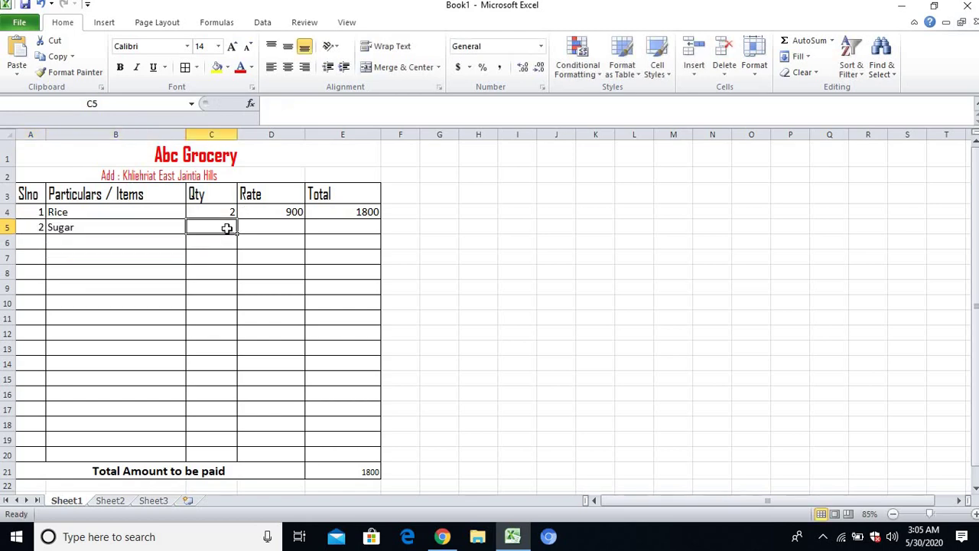
{"action": "type", "text": "3"}
{"action": "left_click", "coordinate": [297, 229]}
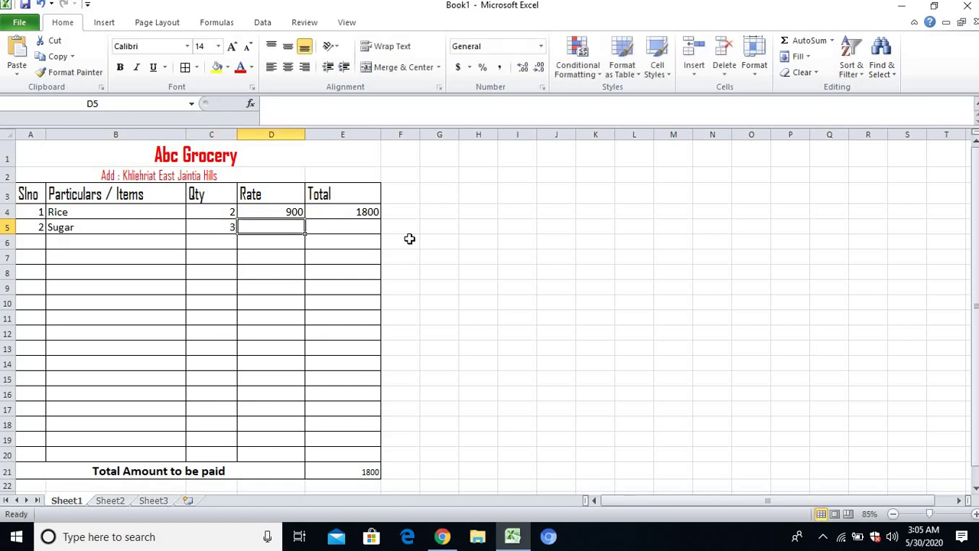
{"action": "type", "text": "5"}
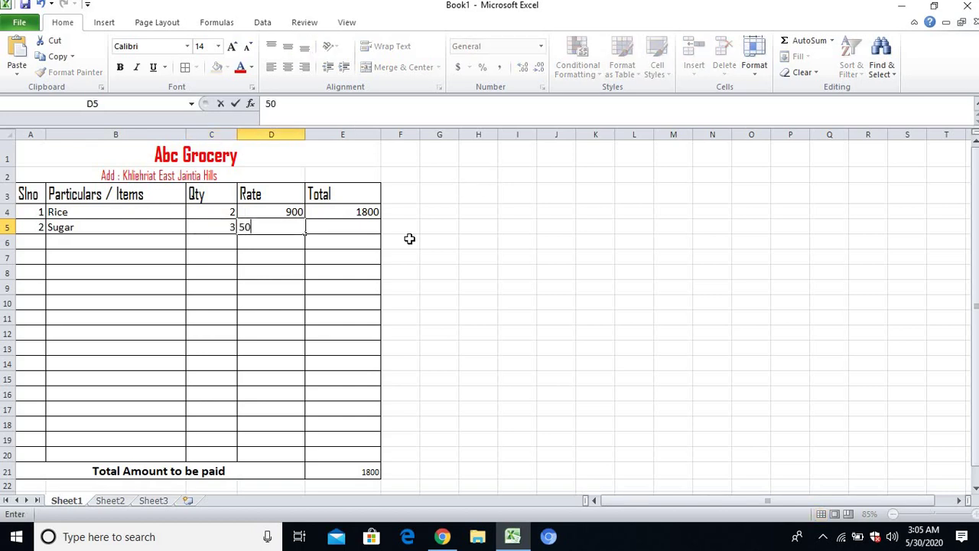
{"action": "type", "text": "0"}
{"action": "left_click", "coordinate": [362, 215]}
{"action": "left_click", "coordinate": [366, 223]}
{"action": "left_click", "coordinate": [365, 215]}
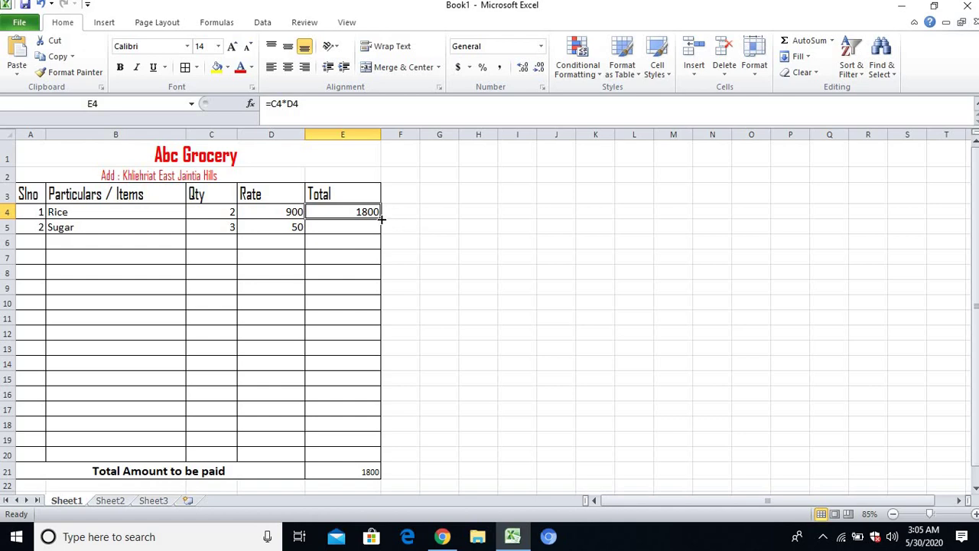
Fill the qty×rate formula down to E20 and change Sugar's quantity from 3 to 2.
{"action": "left_click_drag", "start_coordinate": [381, 219], "coordinate": [381, 463]}
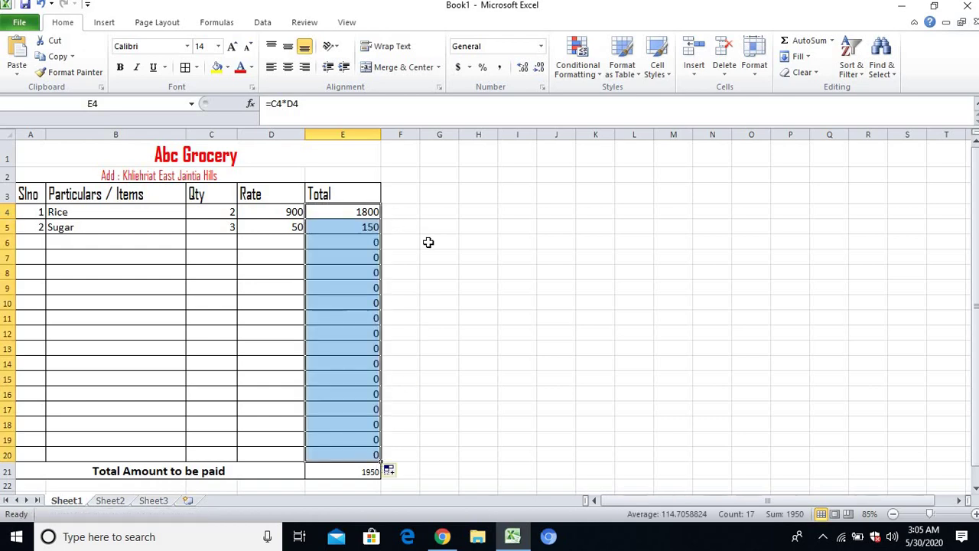
{"action": "left_click", "coordinate": [346, 233]}
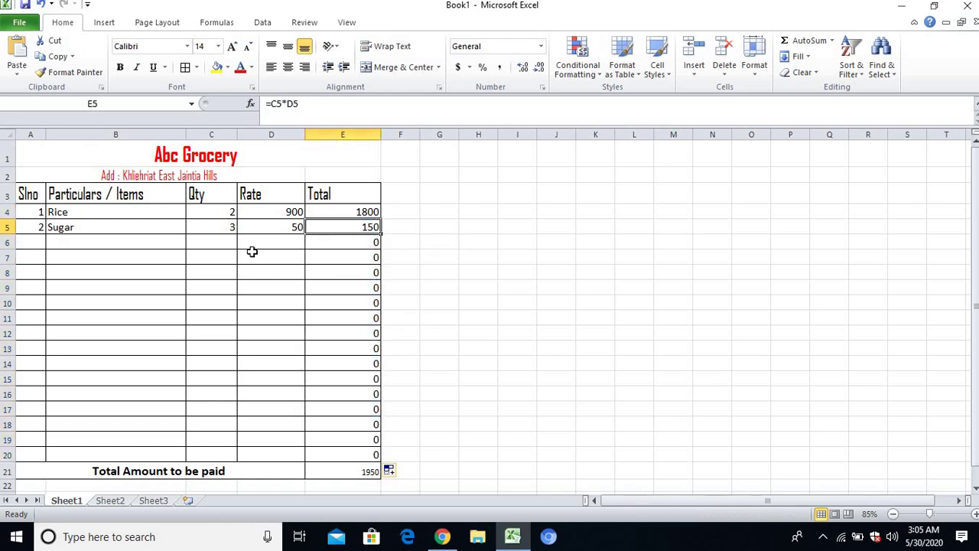
{"action": "left_click", "coordinate": [229, 227]}
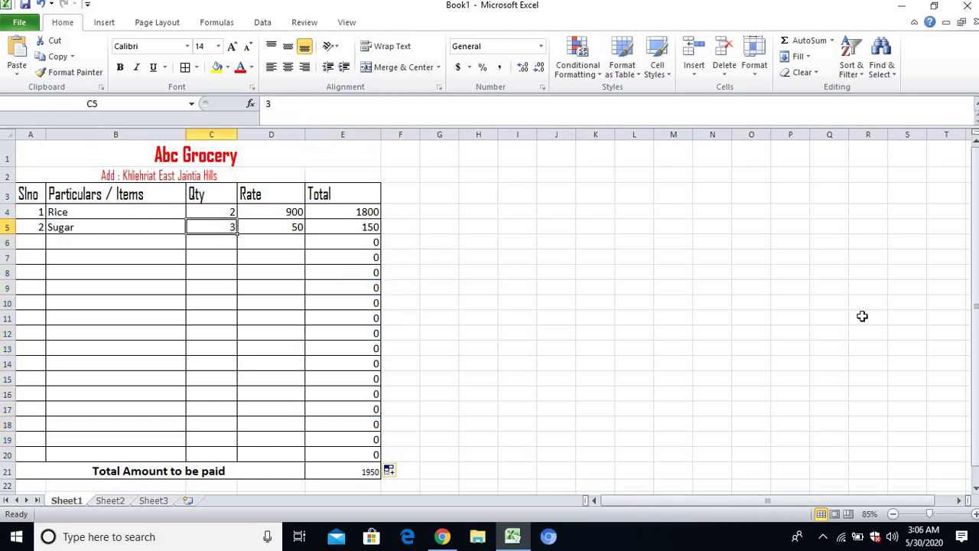
{"action": "type", "text": "2"}
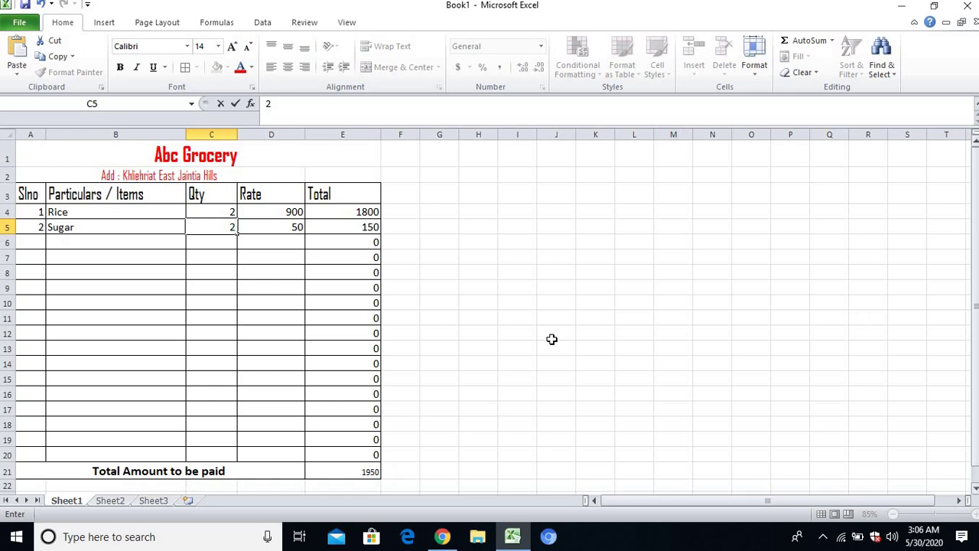
{"action": "left_click", "coordinate": [367, 288]}
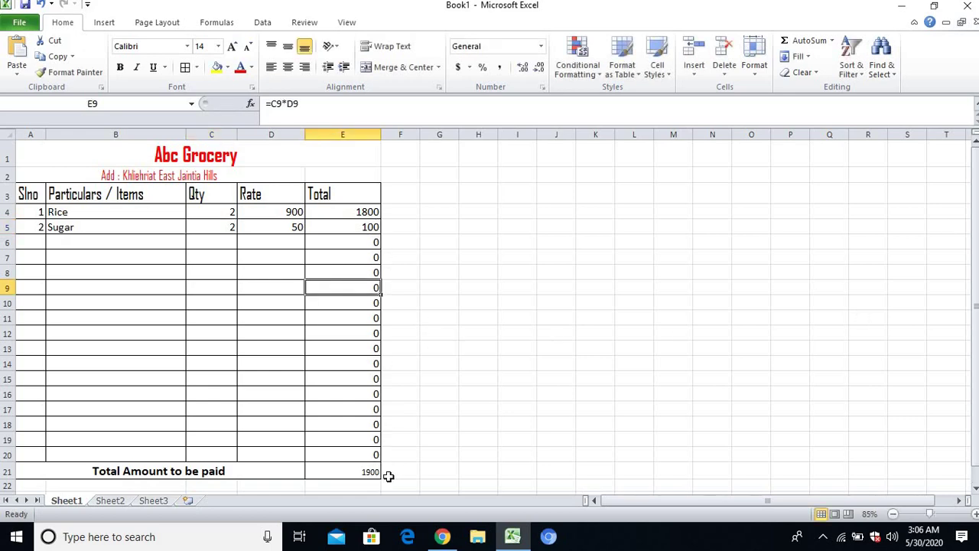
Enter item 3 in row 6 as Ghee from the drop-down, quantity 1, rate 450.
{"action": "left_click", "coordinate": [29, 241]}
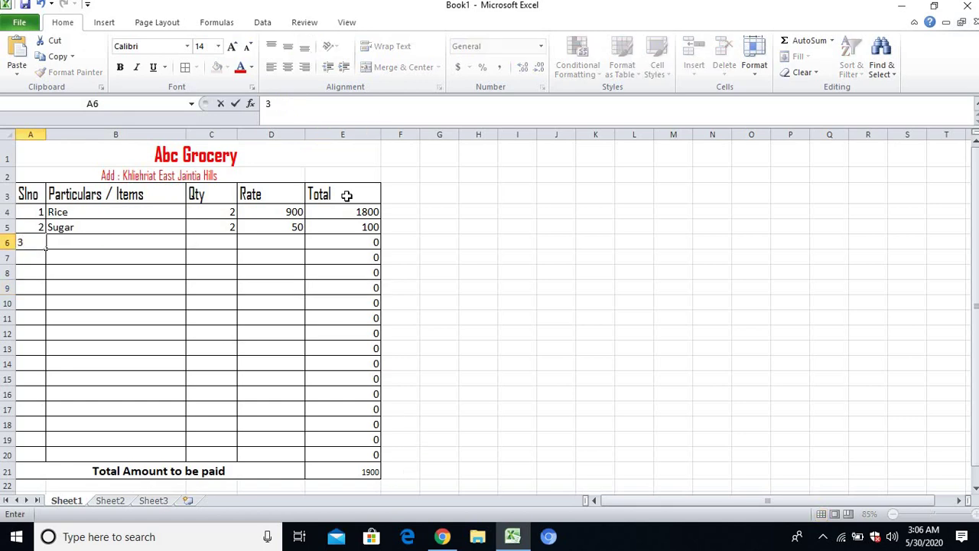
{"action": "type", "text": "3"}
{"action": "left_click", "coordinate": [139, 248]}
{"action": "left_click", "coordinate": [192, 242]}
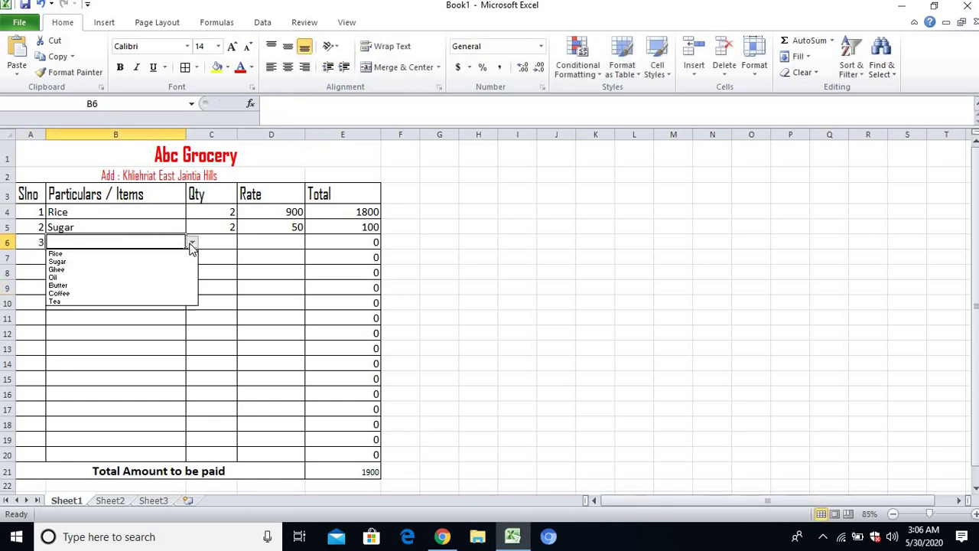
{"action": "left_click", "coordinate": [151, 269]}
{"action": "left_click", "coordinate": [221, 244]}
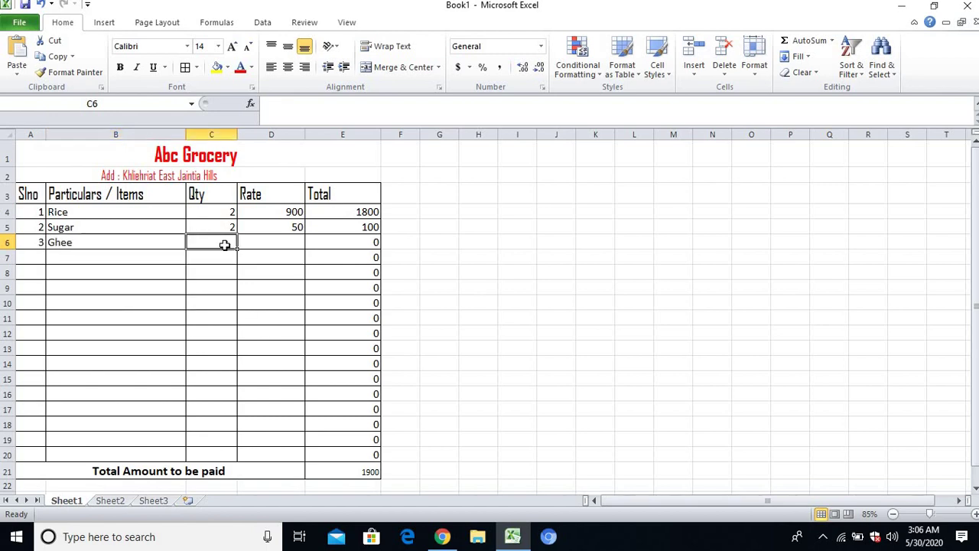
{"action": "type", "text": "1"}
{"action": "left_click", "coordinate": [286, 238]}
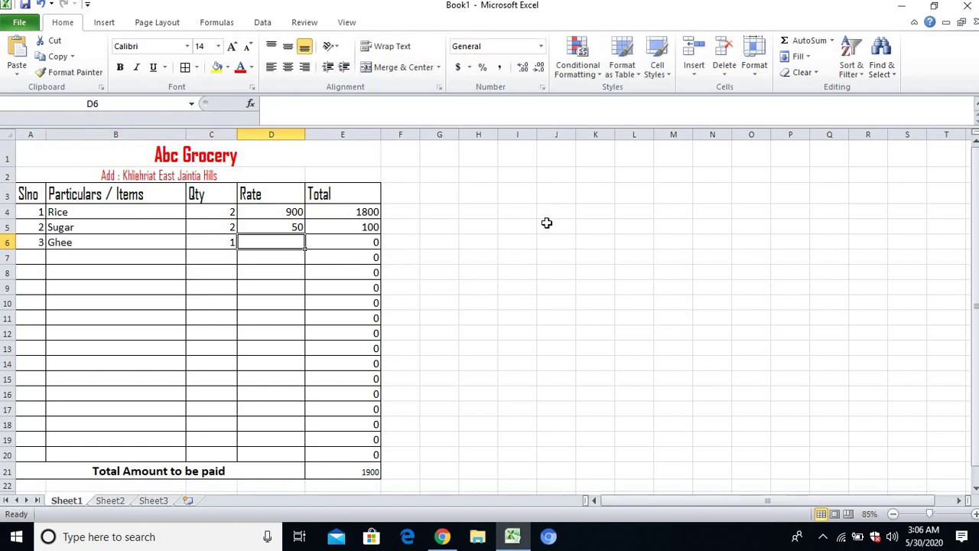
{"action": "type", "text": "450"}
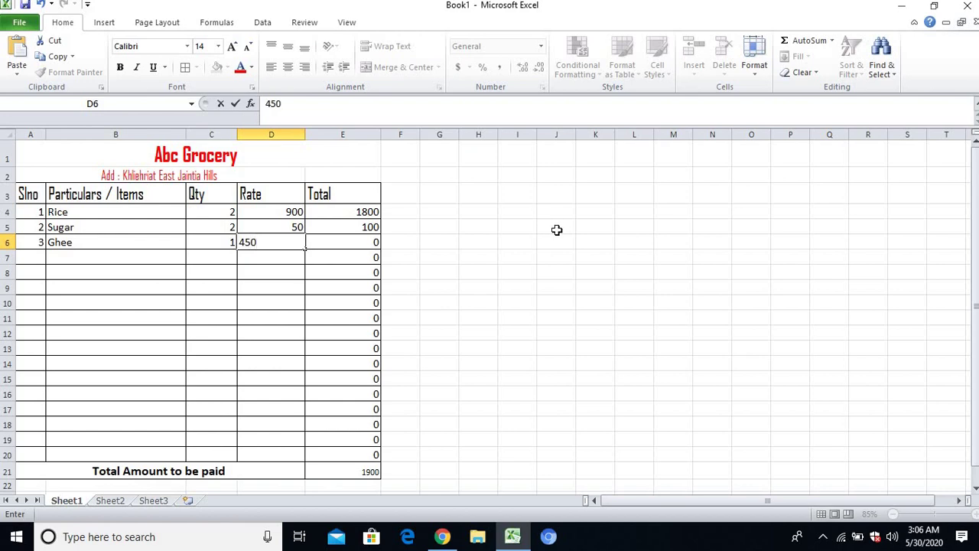
{"action": "left_click", "coordinate": [457, 293]}
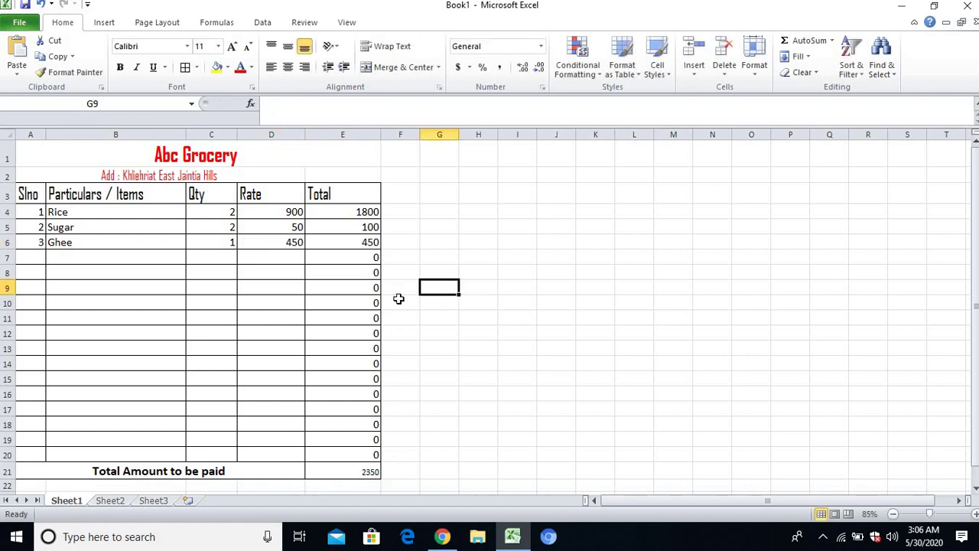
Make the E21 grand total bold and enlarge its font three sizes.
{"action": "left_click", "coordinate": [358, 472]}
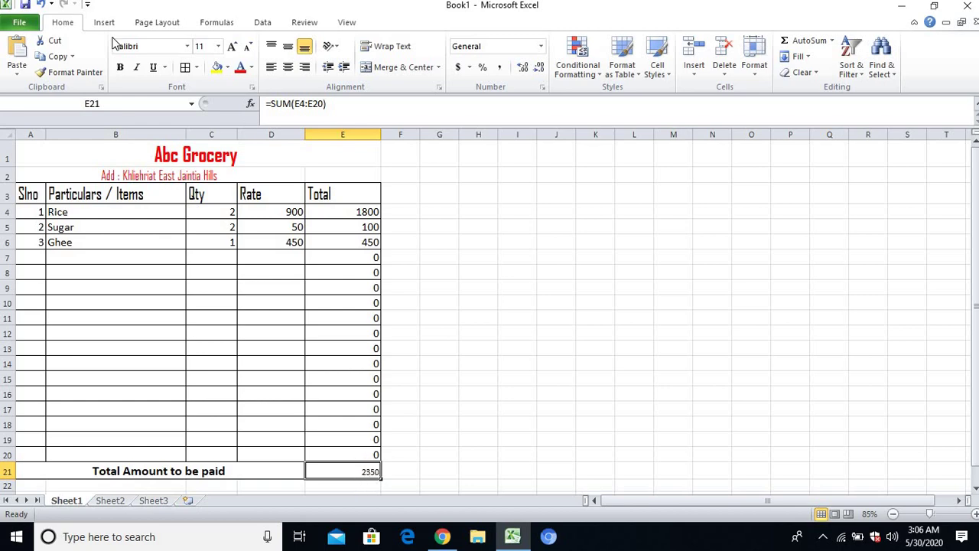
{"action": "left_click", "coordinate": [120, 67]}
{"action": "left_click", "coordinate": [232, 46]}
{"action": "left_click", "coordinate": [232, 47]}
{"action": "left_click", "coordinate": [232, 47]}
{"action": "left_click", "coordinate": [233, 47]}
{"action": "left_click", "coordinate": [232, 46]}
Enter item 4 in row 7 as Butter from the drop-down, quantity 20, rate 45.
{"action": "left_click", "coordinate": [36, 257]}
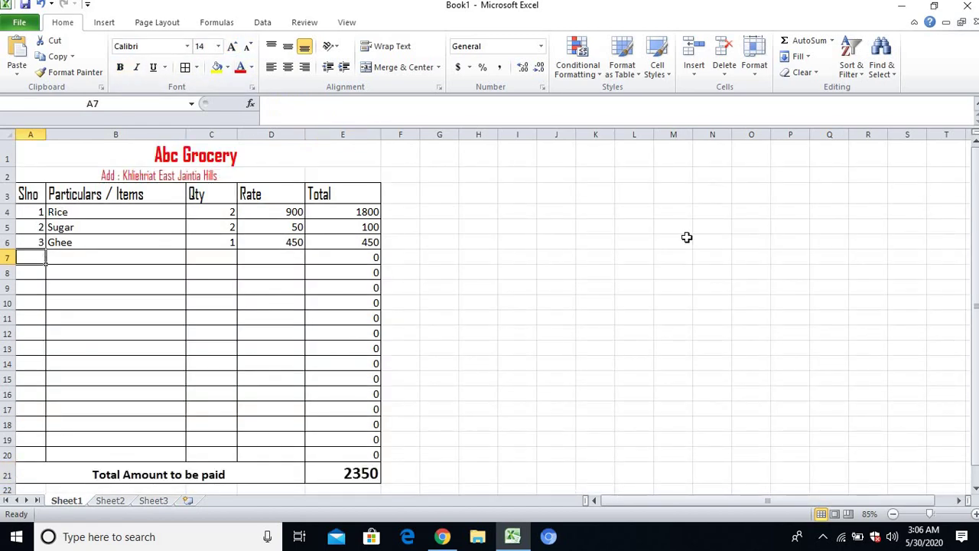
{"action": "type", "text": "4"}
{"action": "left_click", "coordinate": [197, 304]}
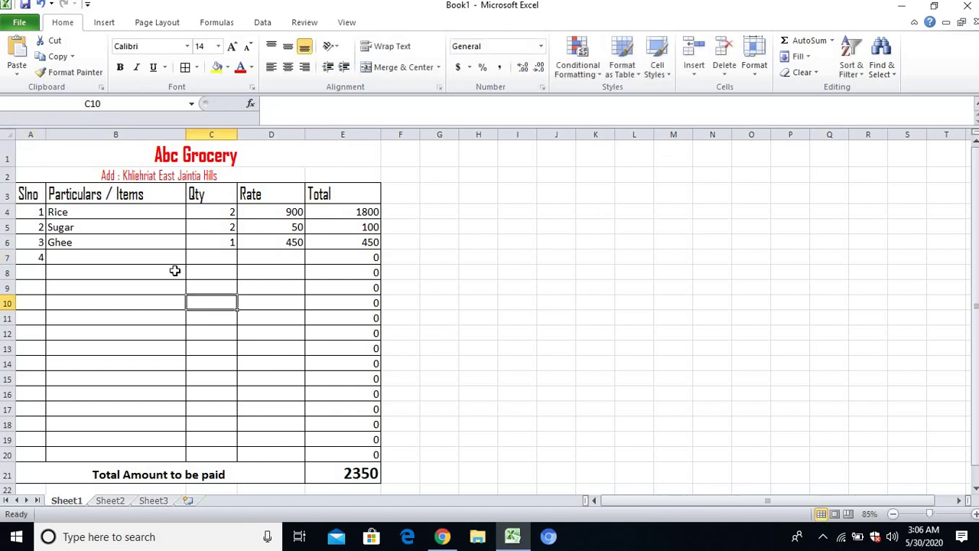
{"action": "left_click", "coordinate": [184, 260]}
{"action": "left_click", "coordinate": [192, 258]}
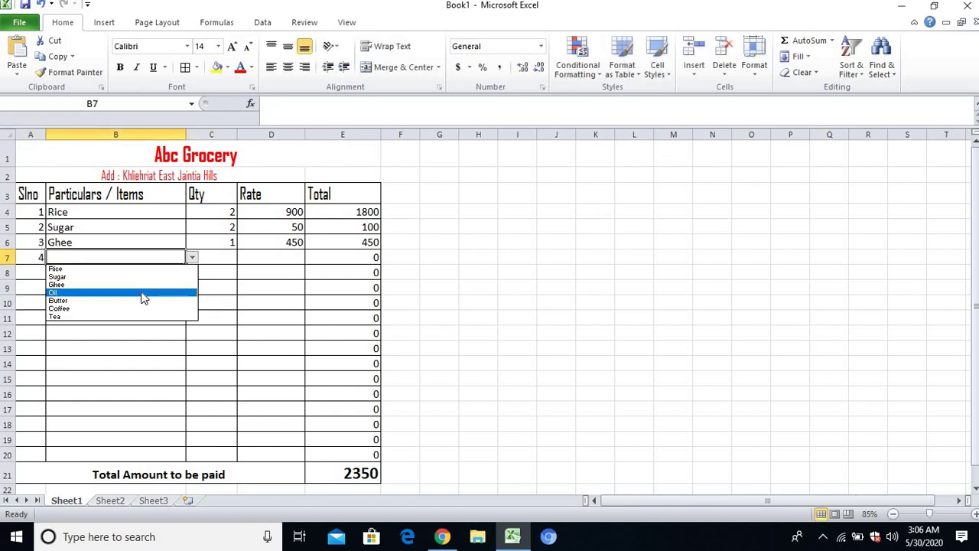
{"action": "left_click", "coordinate": [134, 300]}
{"action": "left_click", "coordinate": [227, 257]}
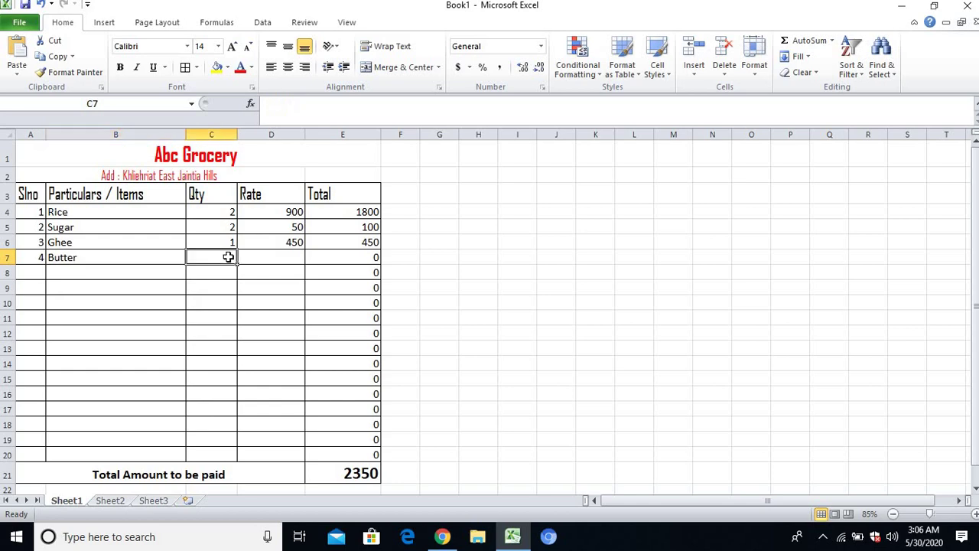
{"action": "type", "text": "20"}
{"action": "left_click", "coordinate": [287, 257]}
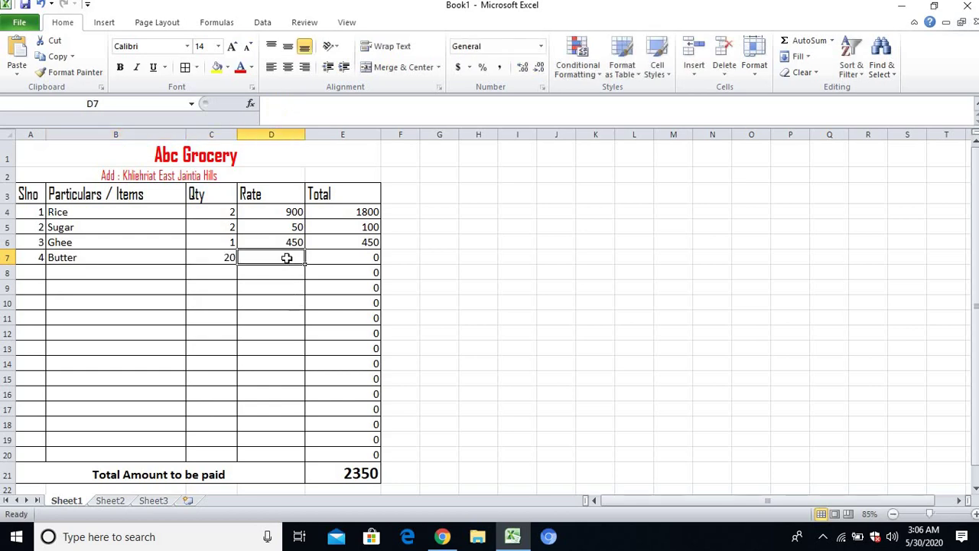
{"action": "type", "text": "45"}
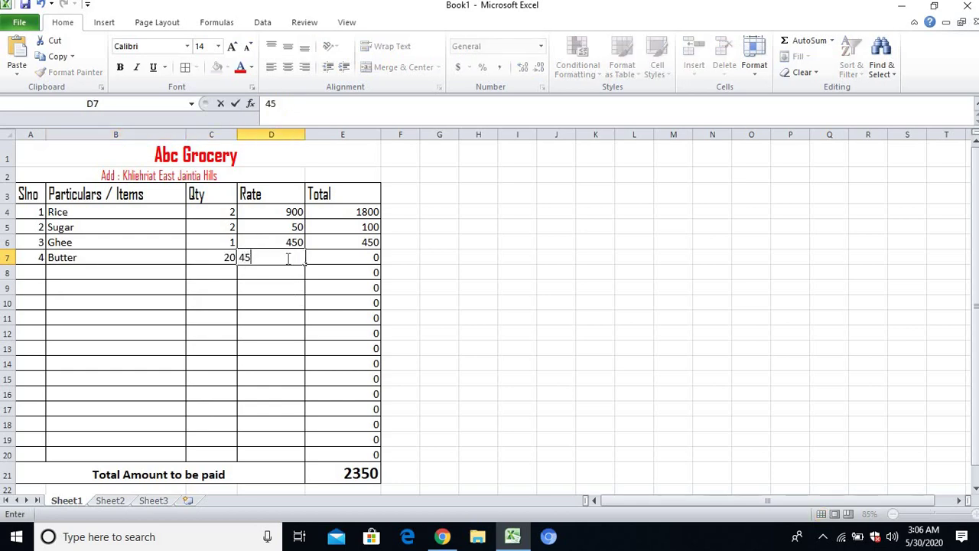
{"action": "left_click", "coordinate": [273, 303]}
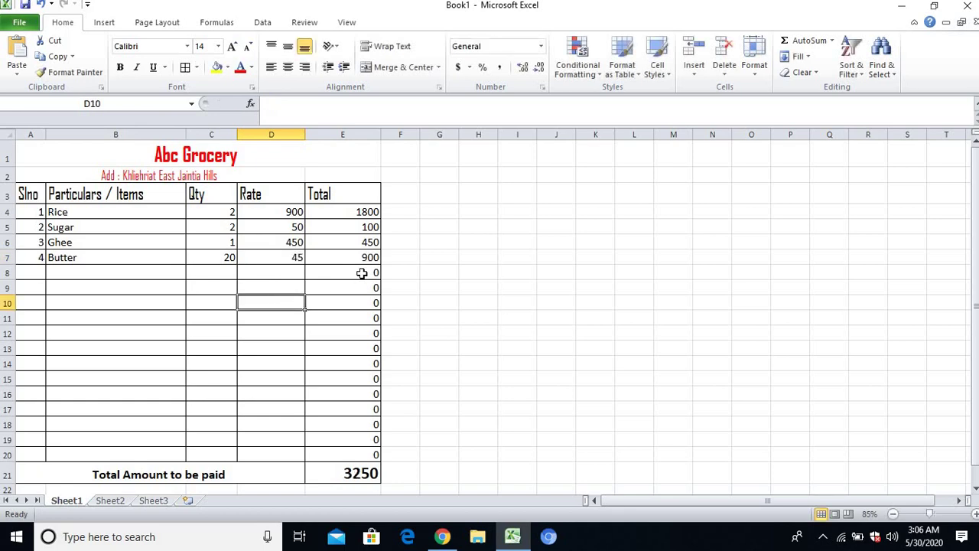
{"action": "left_click", "coordinate": [364, 470]}
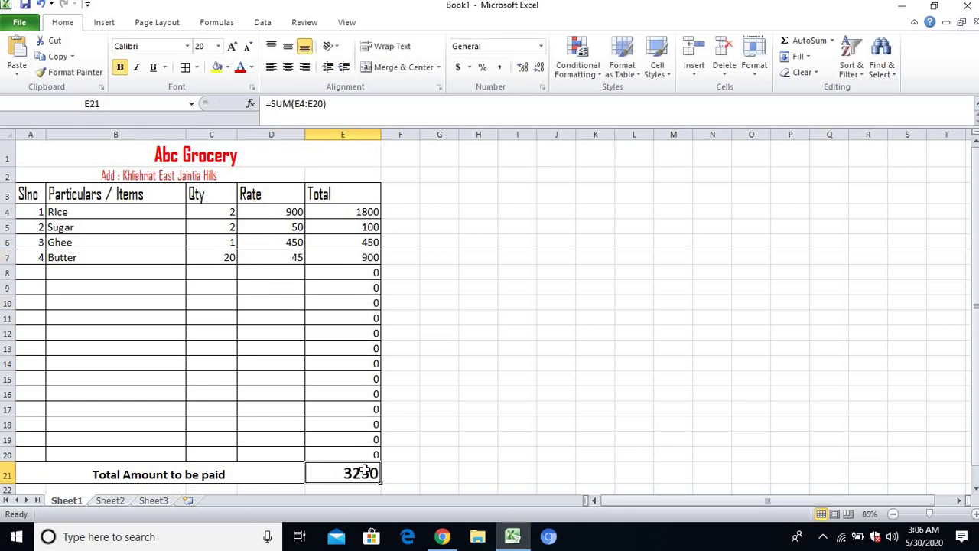
{"action": "left_click", "coordinate": [476, 396]}
Merge and centre the address line across A2:E2 and set it in bold.
{"action": "left_click", "coordinate": [348, 473]}
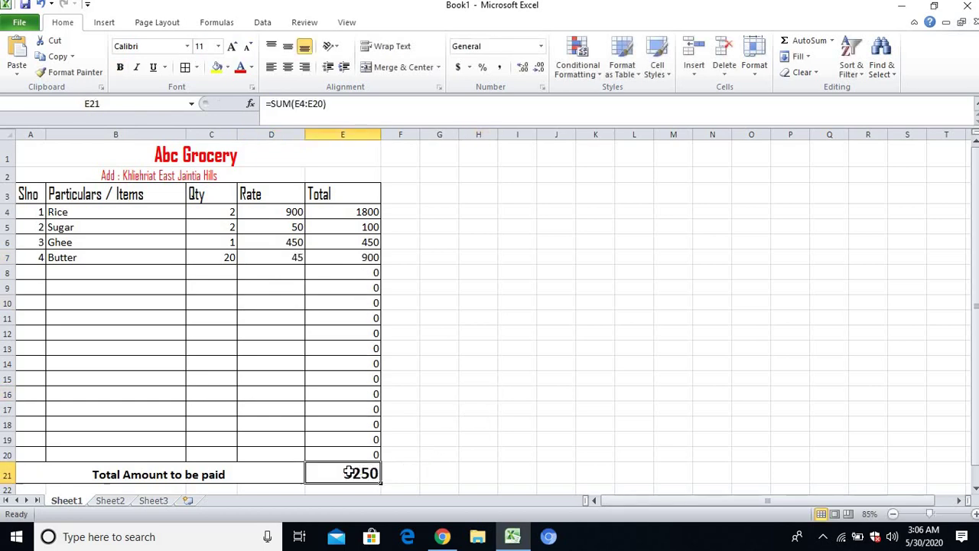
{"action": "left_click", "coordinate": [442, 274]}
{"action": "left_click", "coordinate": [321, 329]}
{"action": "left_click", "coordinate": [147, 155]}
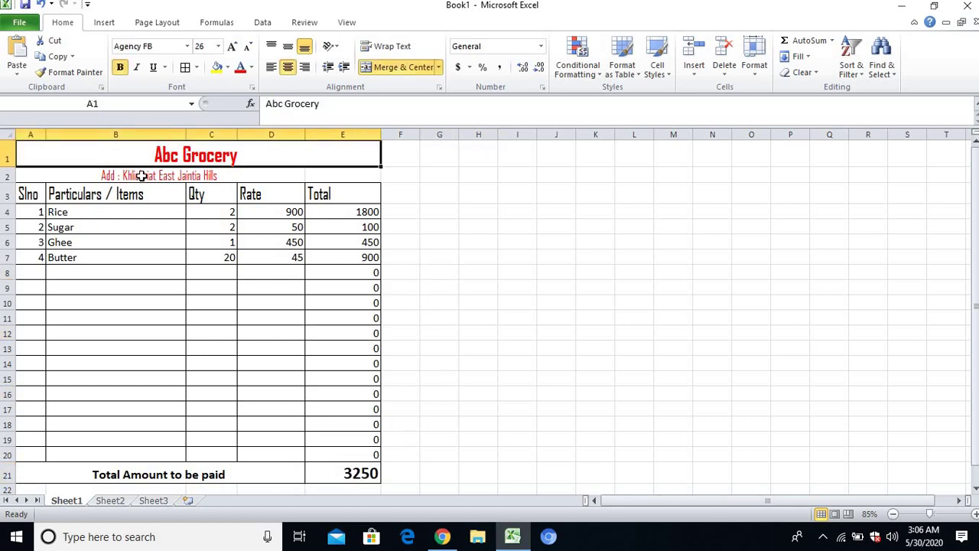
{"action": "left_click_drag", "start_coordinate": [141, 176], "coordinate": [338, 179]}
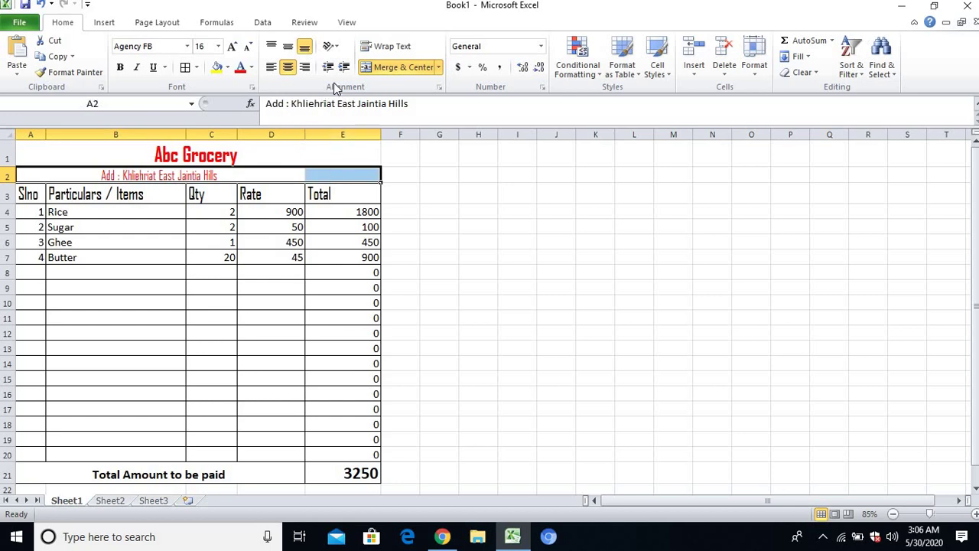
{"action": "left_click", "coordinate": [391, 68]}
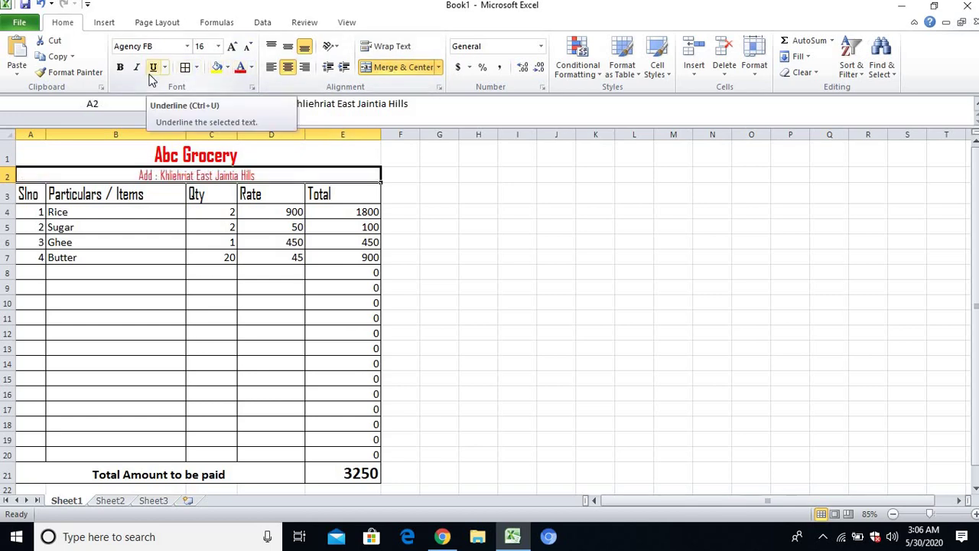
{"action": "left_click", "coordinate": [119, 68]}
{"action": "left_click", "coordinate": [322, 201]}
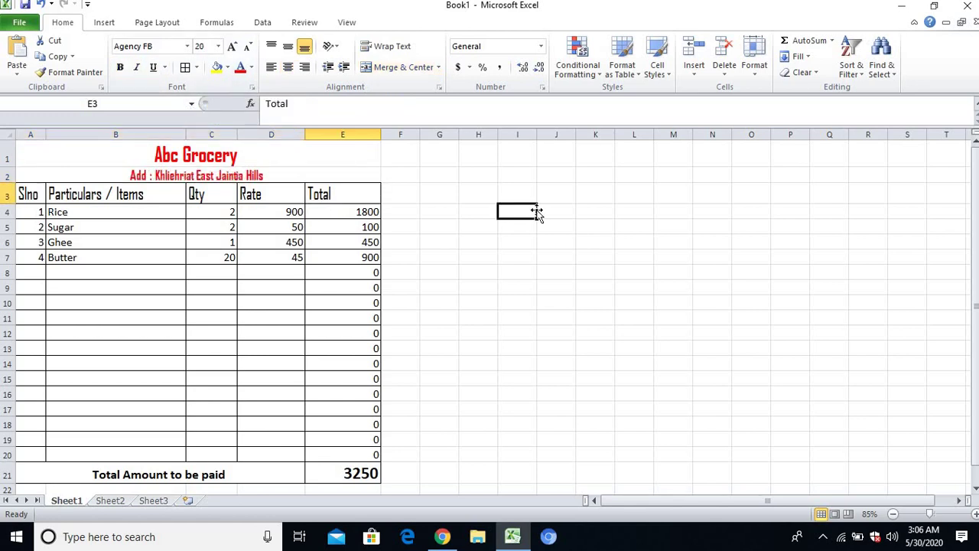
{"action": "left_click", "coordinate": [478, 272]}
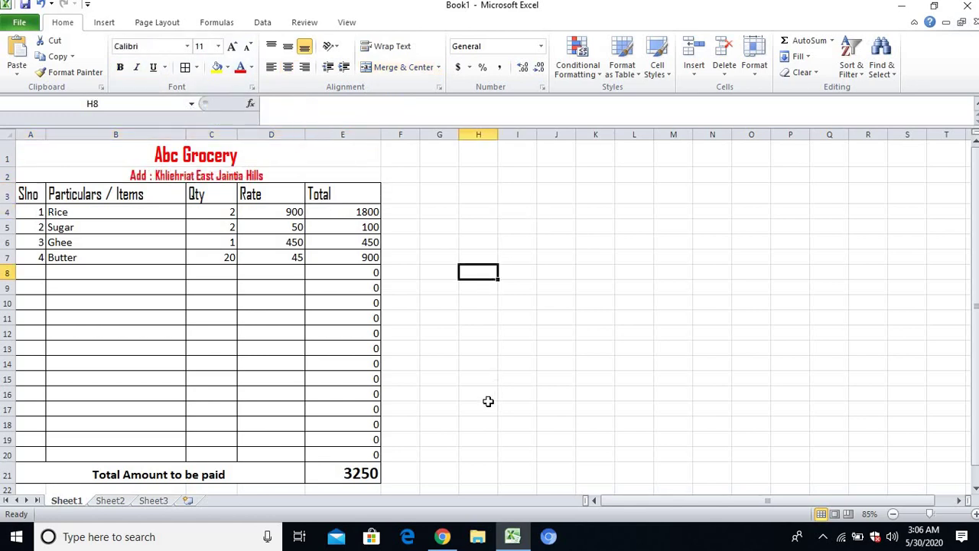